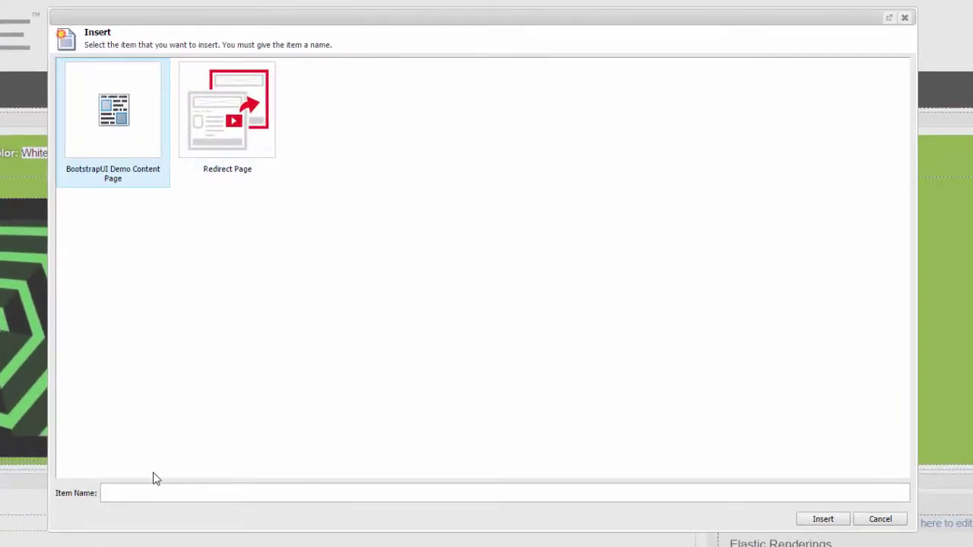
# Insert a BootstrapUI Demo Content Page named "Learn more about BrainJocks SCORE".
pyautogui.click(148, 492)
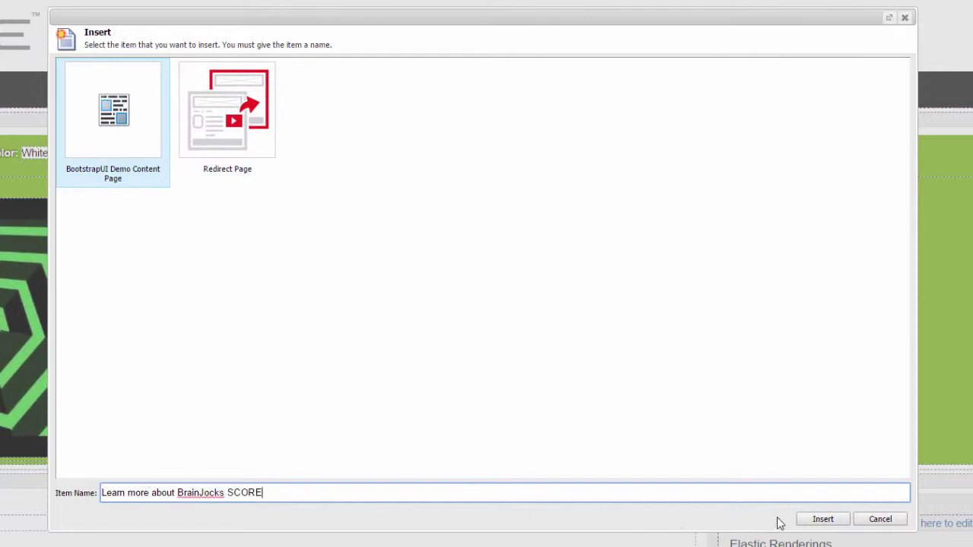
pyautogui.click(822, 519)
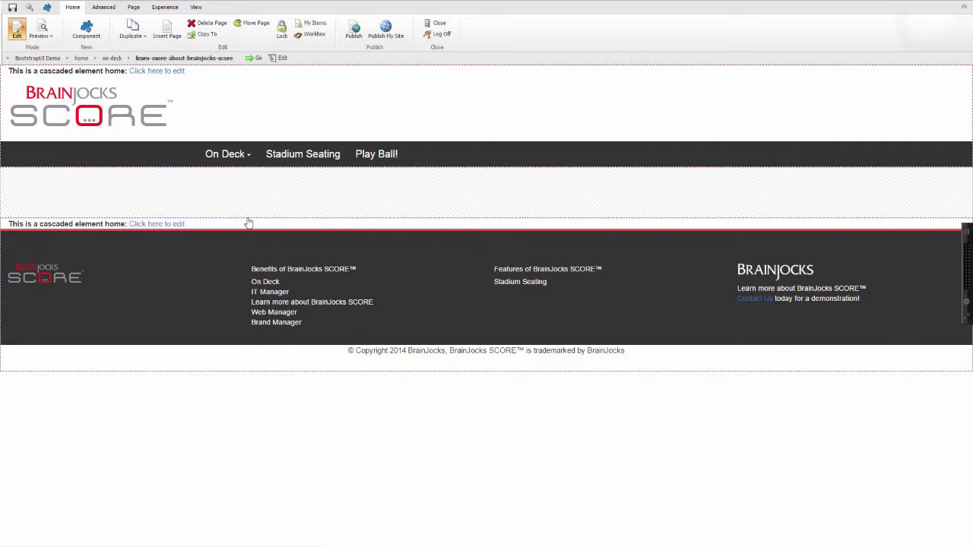
# Add a Stripe rendering to the empty page content area, using a new content item named Stripe in the Stripes folder.
pyautogui.click(151, 193)
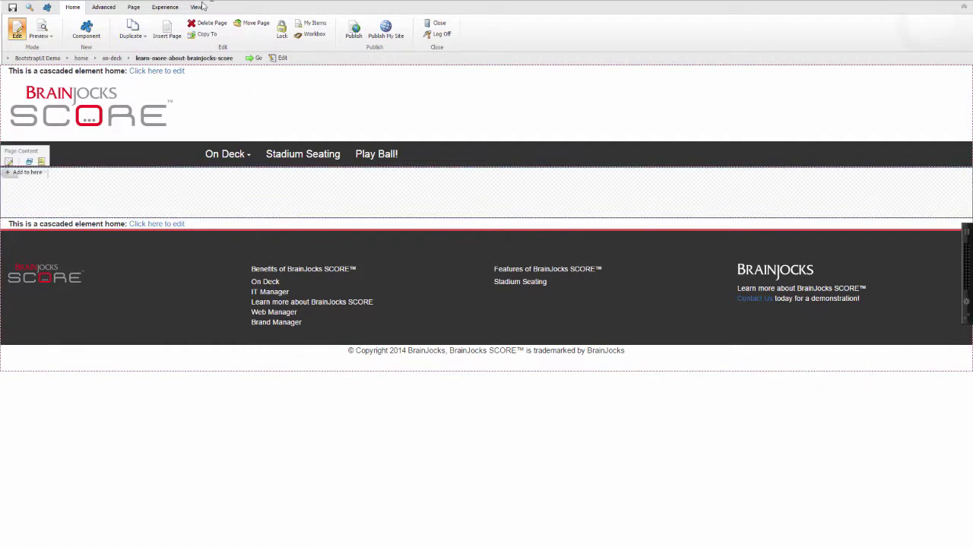
pyautogui.click(38, 174)
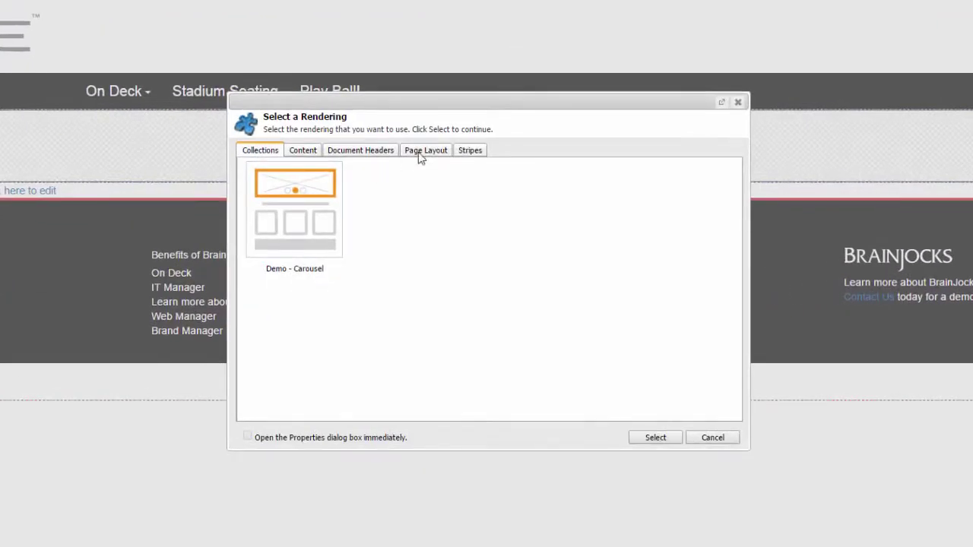
pyautogui.click(471, 152)
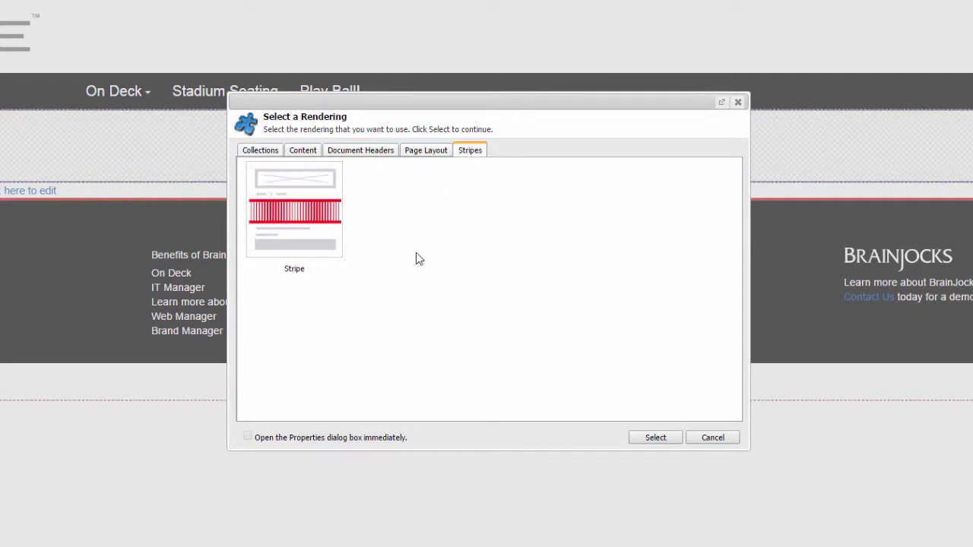
pyautogui.click(299, 229)
pyautogui.click(655, 438)
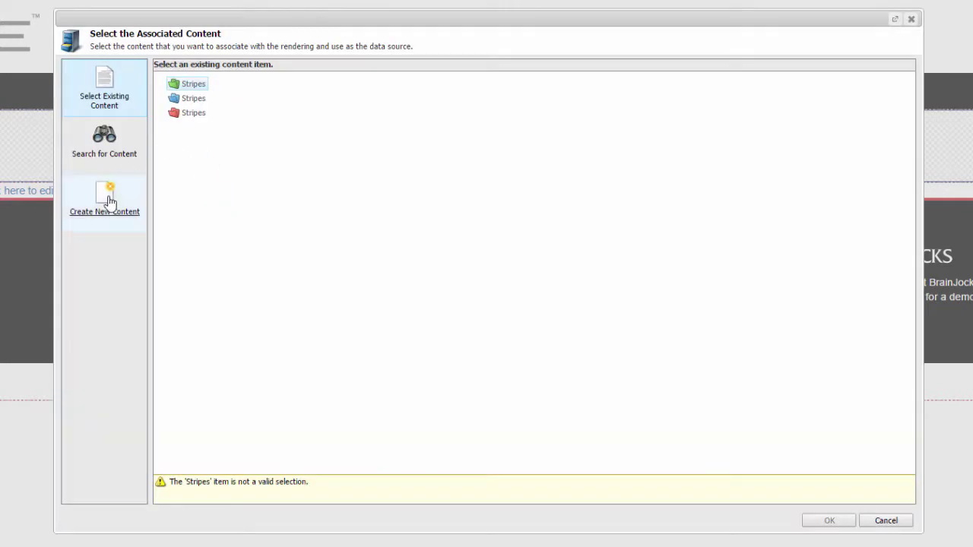
pyautogui.click(107, 199)
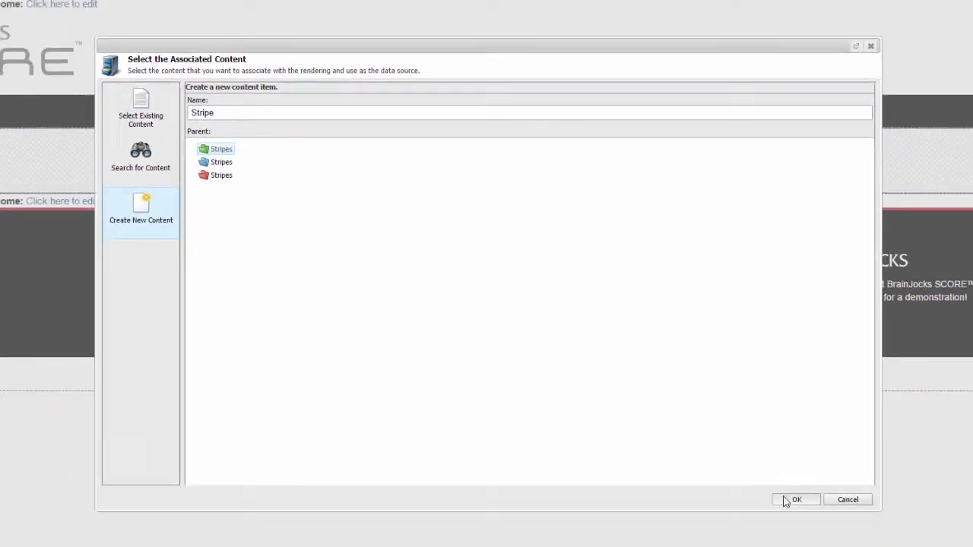
pyautogui.click(829, 520)
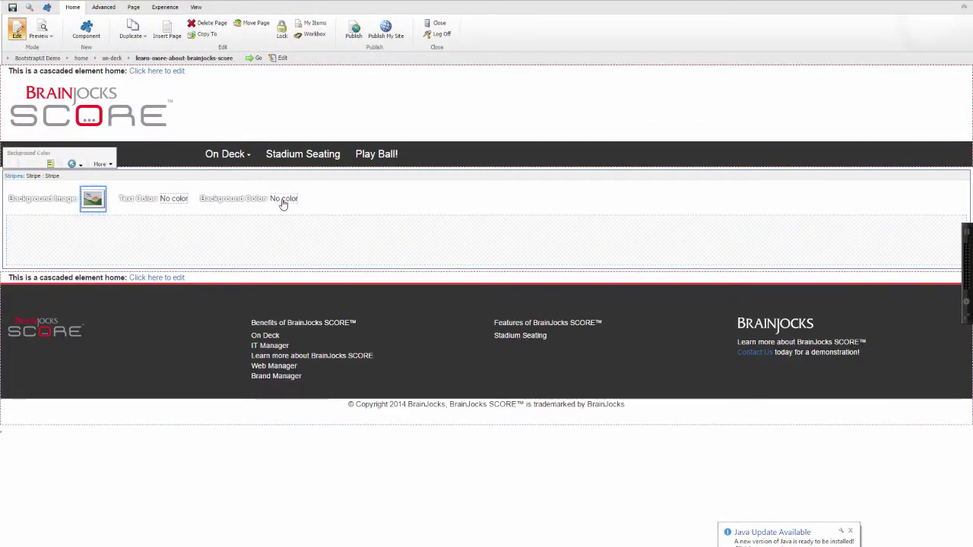
# Set the stripe's background color to BrainJocks Red (#bf3030) and its text color to White (#ffffff).
pyautogui.moveTo(280, 194)
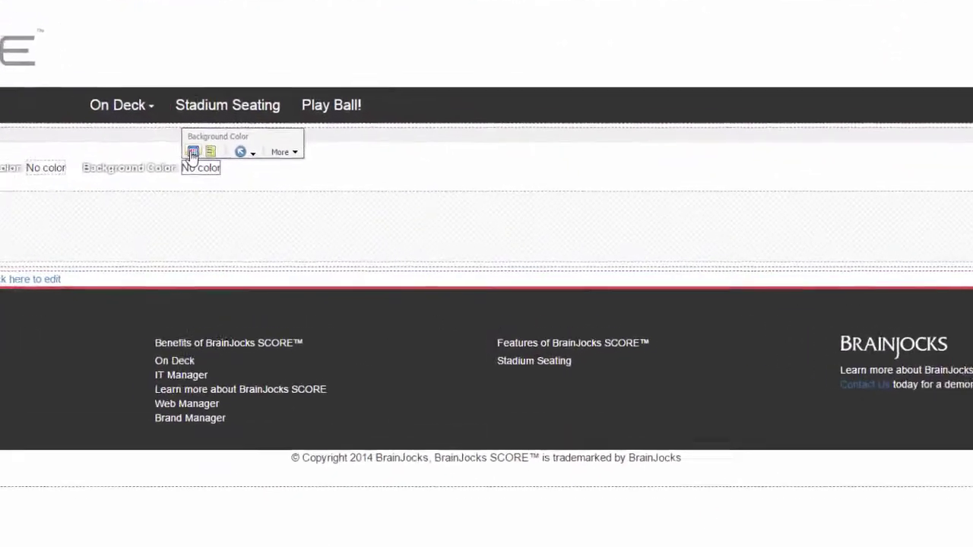
pyautogui.click(192, 154)
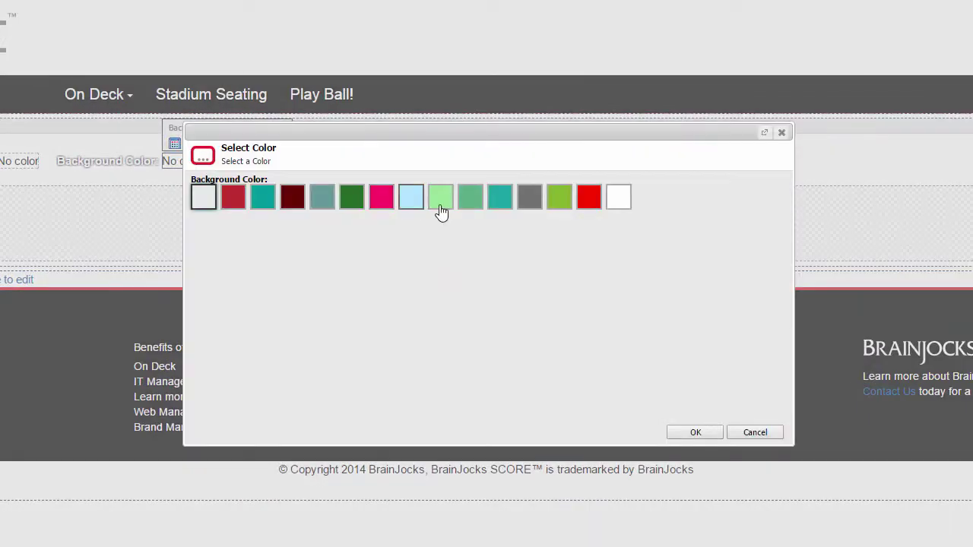
pyautogui.click(232, 199)
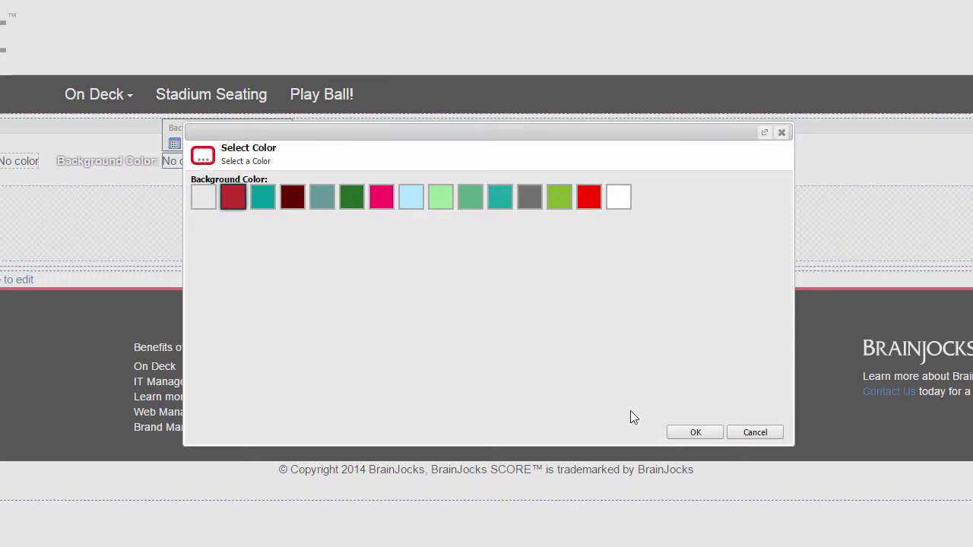
pyautogui.click(690, 436)
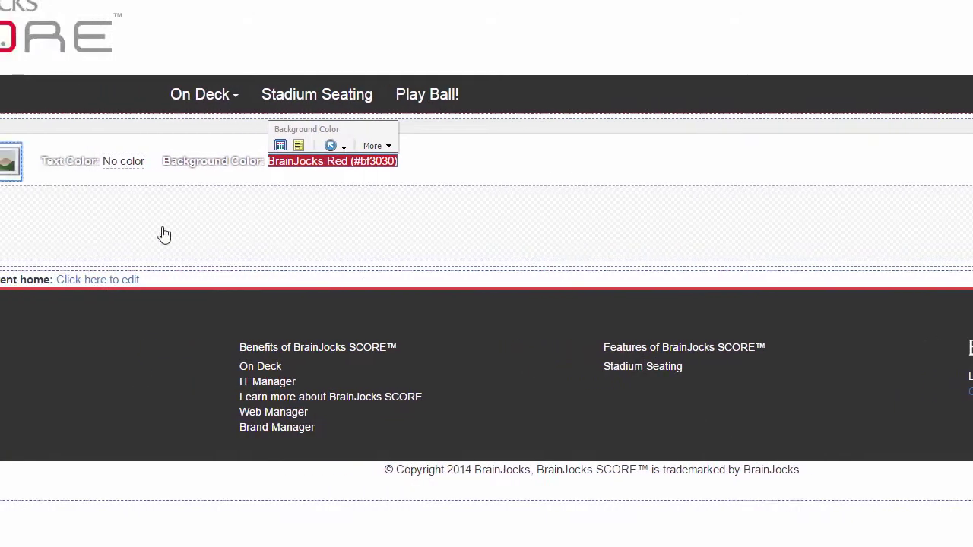
pyautogui.click(253, 145)
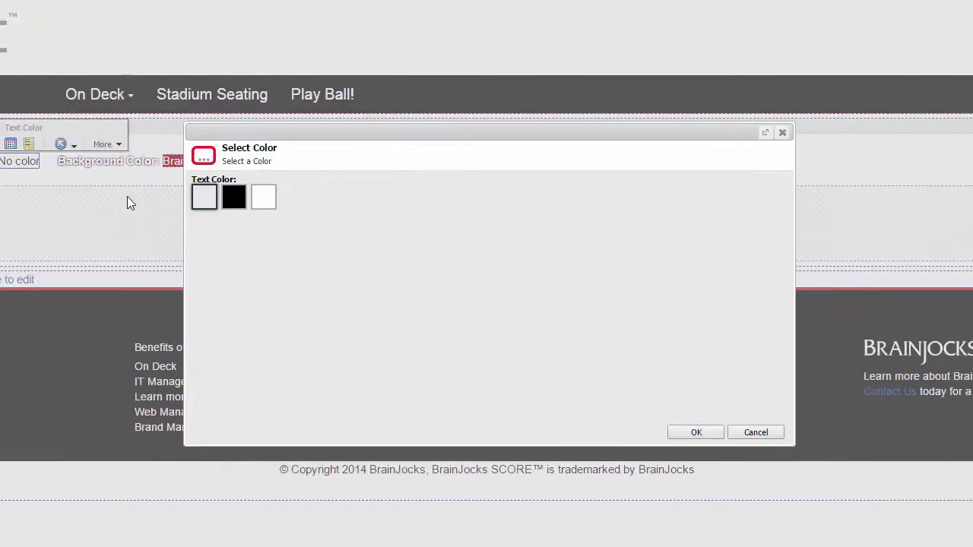
pyautogui.click(261, 198)
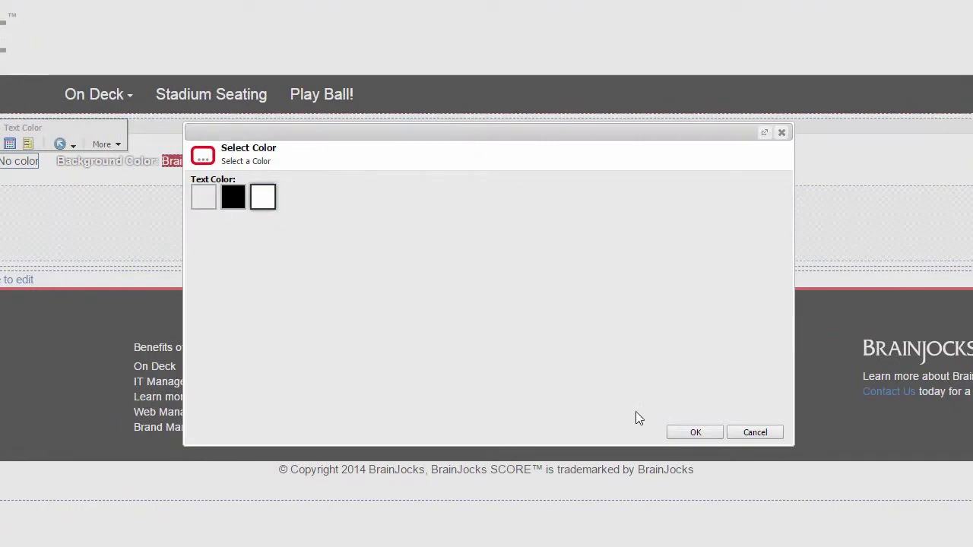
pyautogui.click(695, 433)
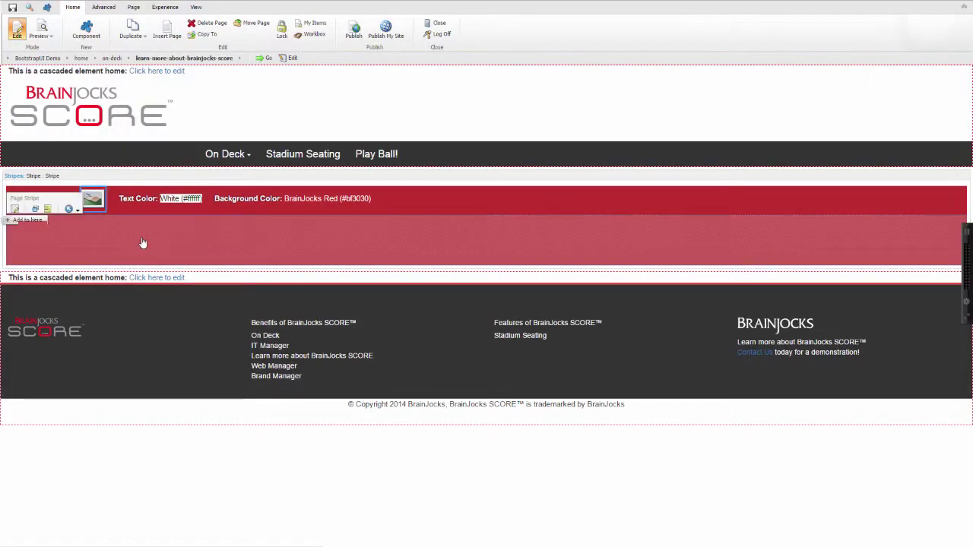
# Add the Demo - Hero Drop Left section header inside the stripe with a new content item in the Headers folder.
pyautogui.click(34, 220)
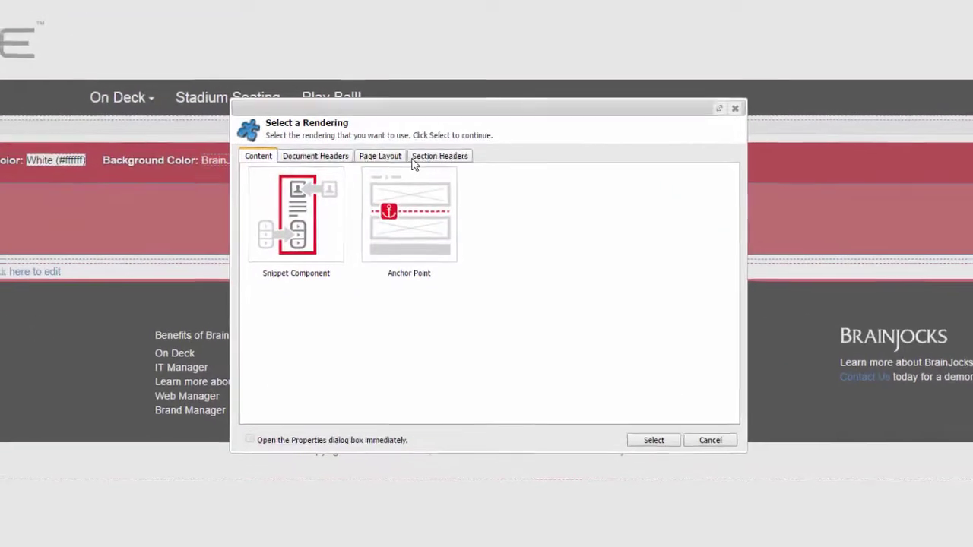
pyautogui.click(430, 159)
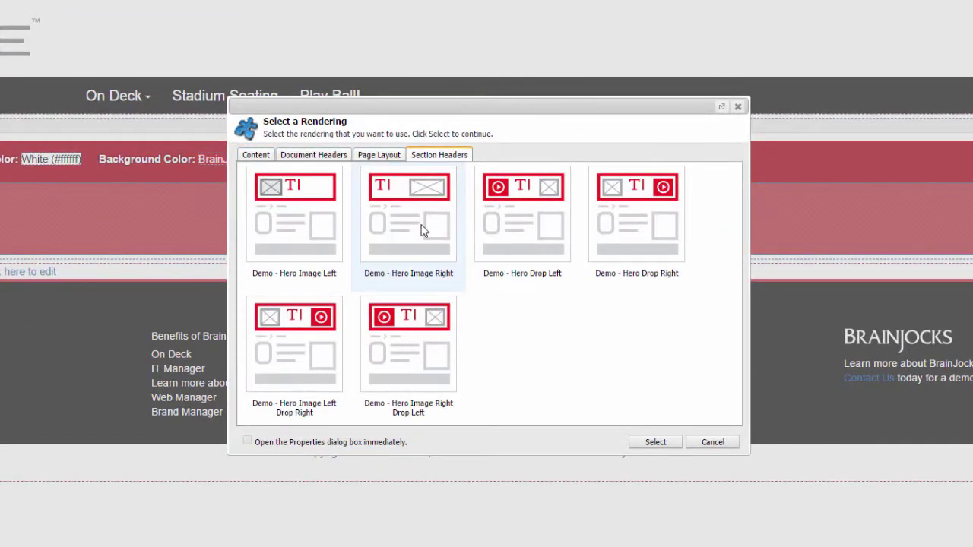
pyautogui.click(487, 228)
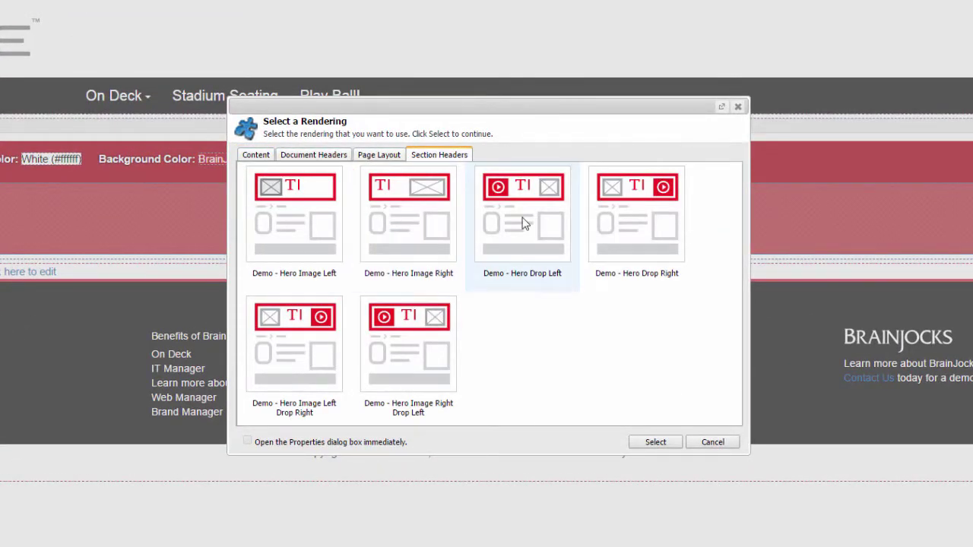
pyautogui.click(650, 442)
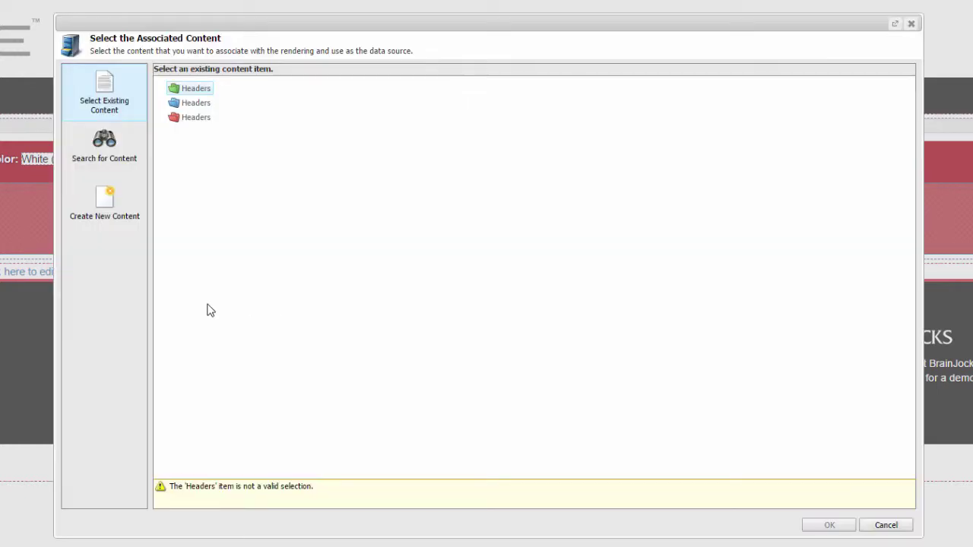
pyautogui.click(119, 218)
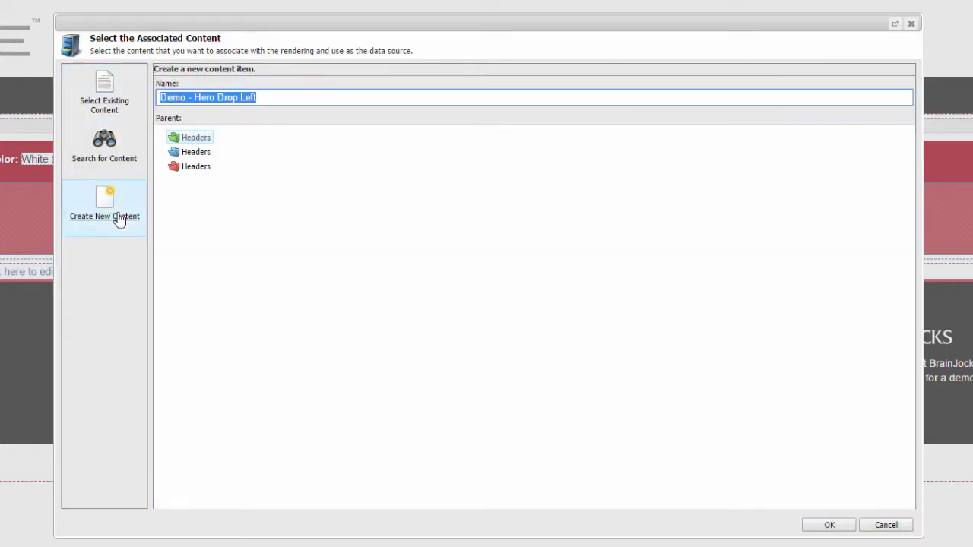
pyautogui.click(829, 525)
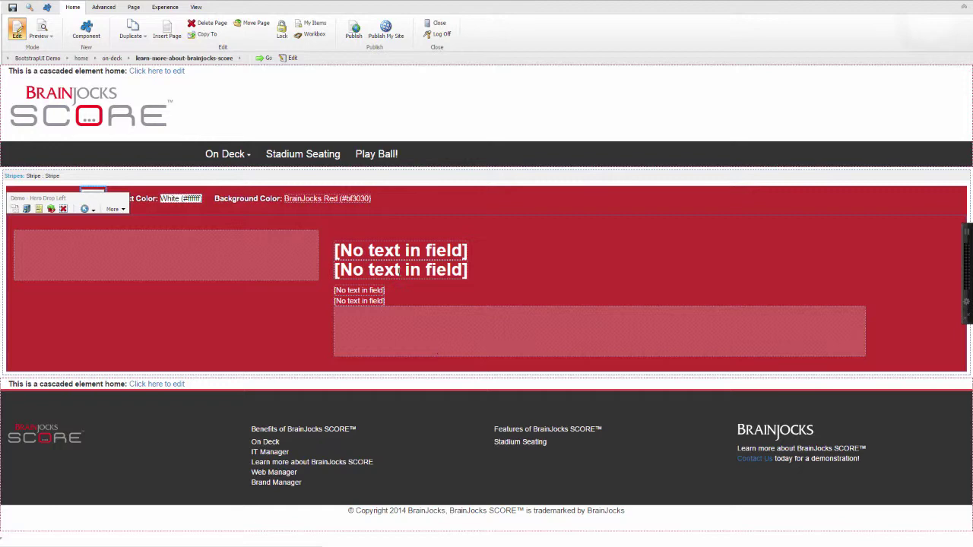
# Enter "Learn more about BrainJocks SCORE" as the hero's first title line.
pyautogui.click(386, 254)
pyautogui.write('Lear')
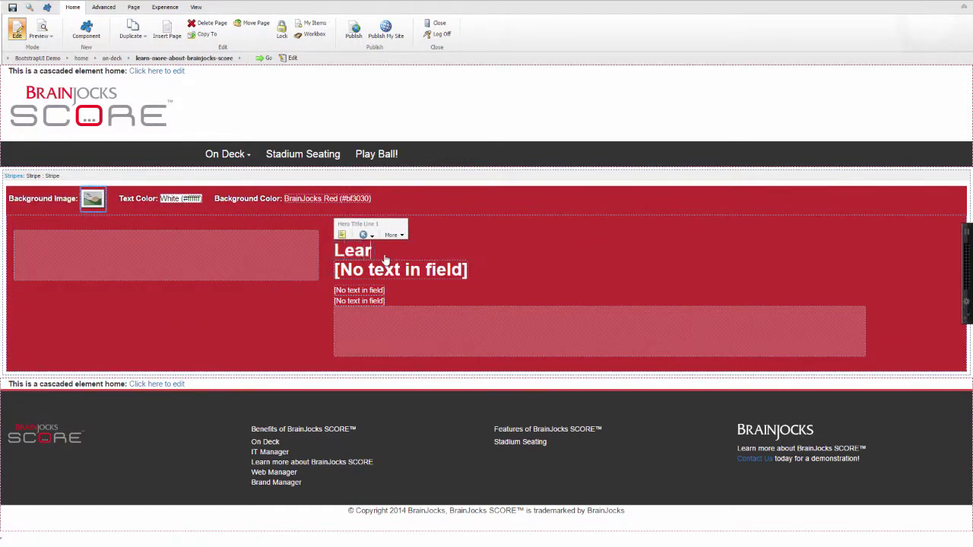
pyautogui.write('n more about Brai')
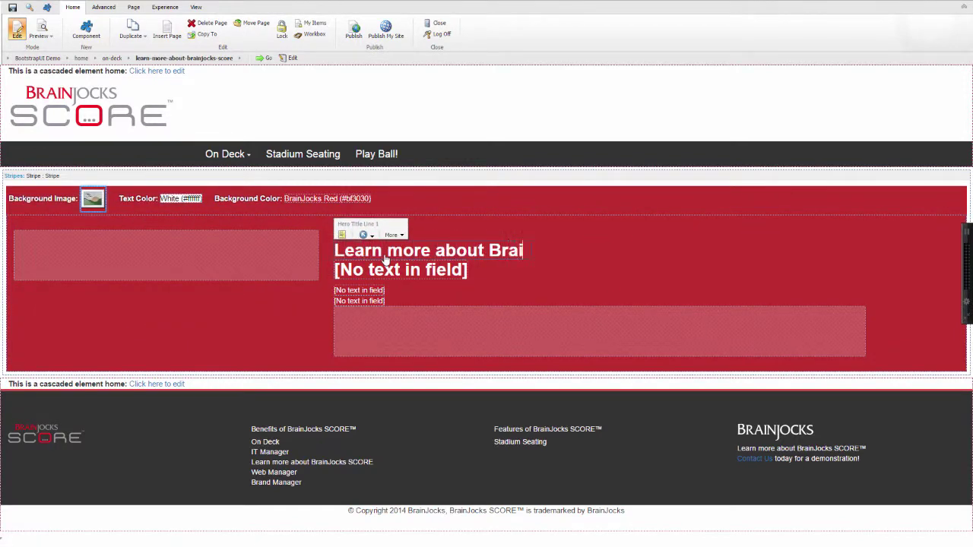
pyautogui.write('nJocks SCORE')
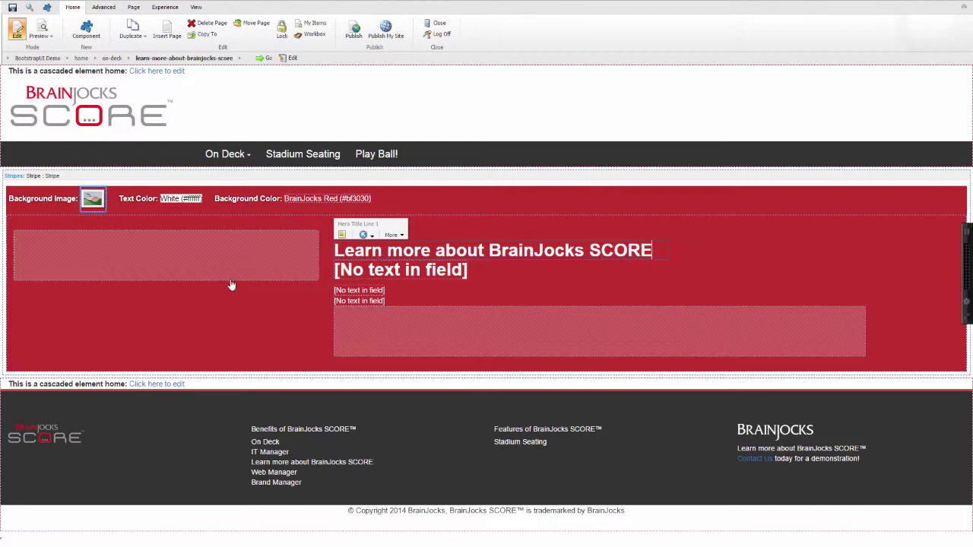
# Add a Youtube Video rendering to the hero's side placeholder with a new content item.
pyautogui.click(176, 256)
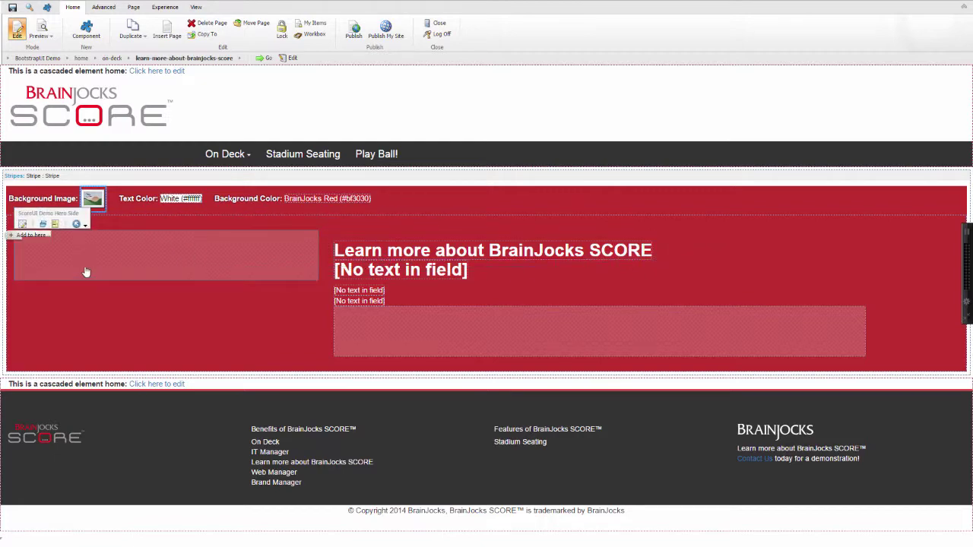
pyautogui.click(31, 236)
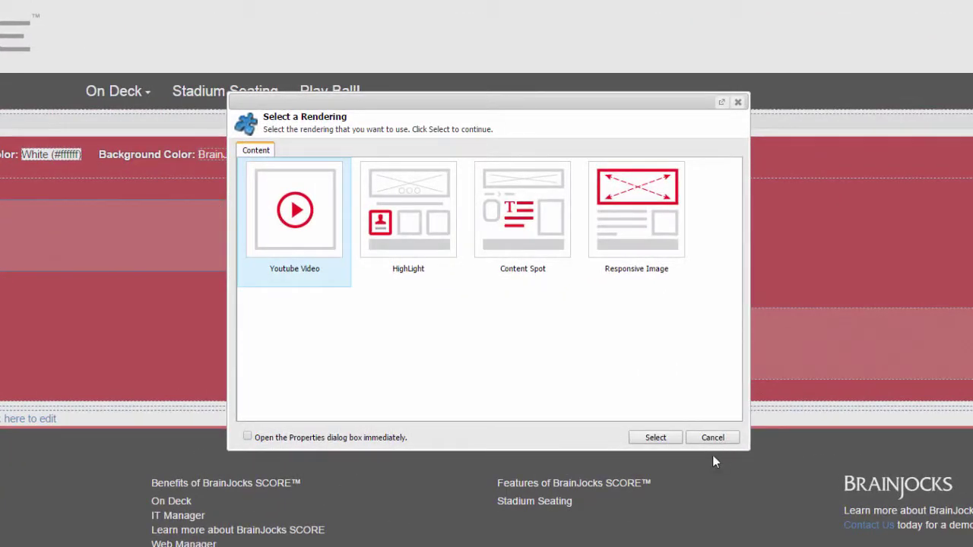
pyautogui.click(664, 438)
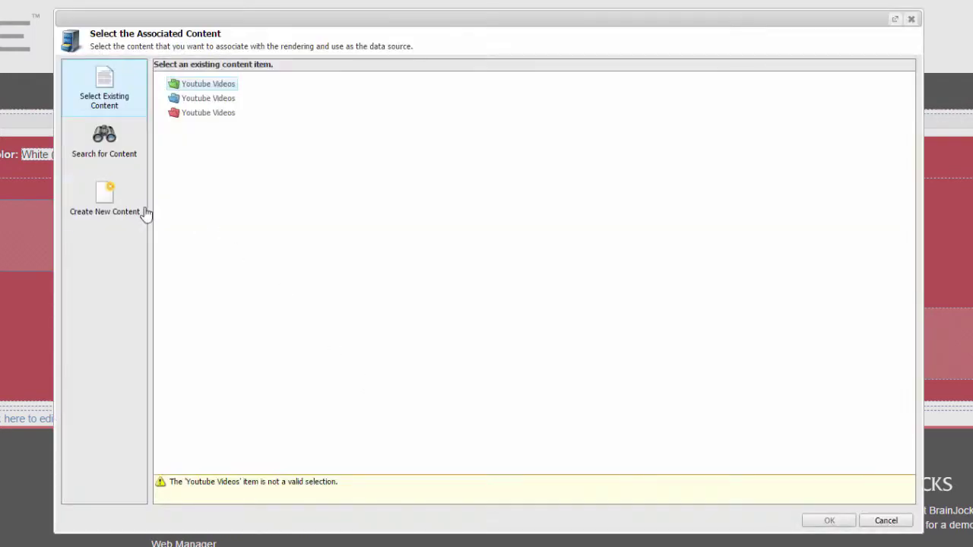
pyautogui.click(112, 203)
pyautogui.click(830, 520)
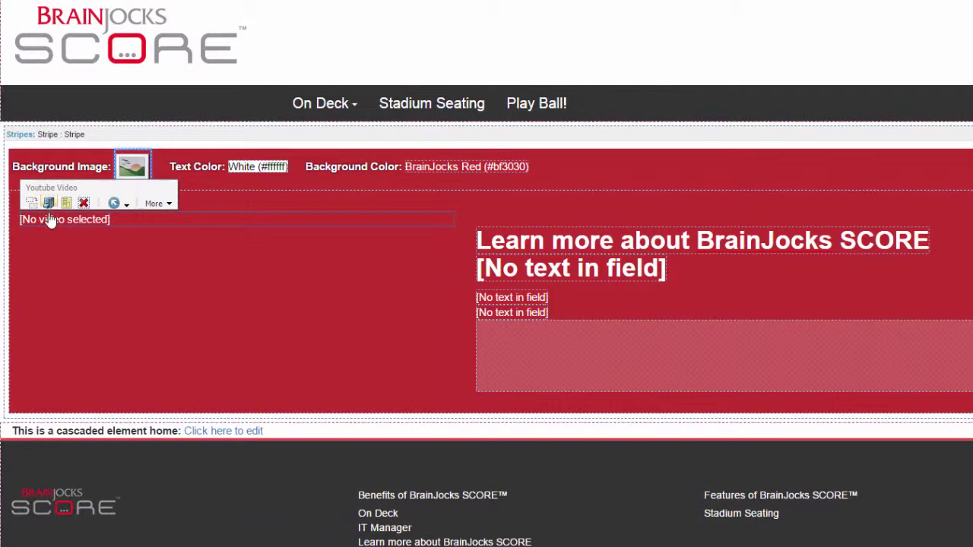
# Search YouTube for "brainjocks" and assign the "BrainJocks SCORE - Elastic Renderings" video to the hero's video component.
pyautogui.click(47, 221)
pyautogui.click(29, 204)
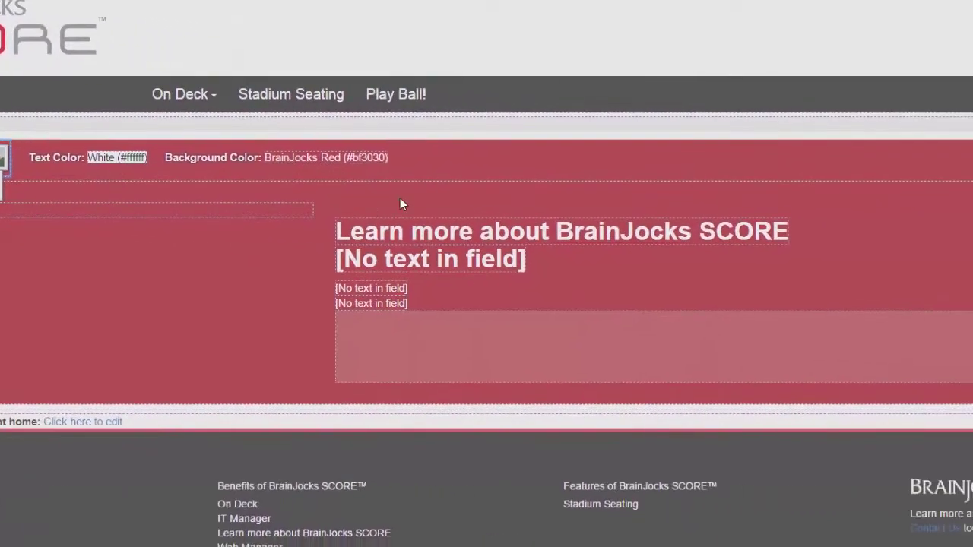
pyautogui.write('brainjocks')
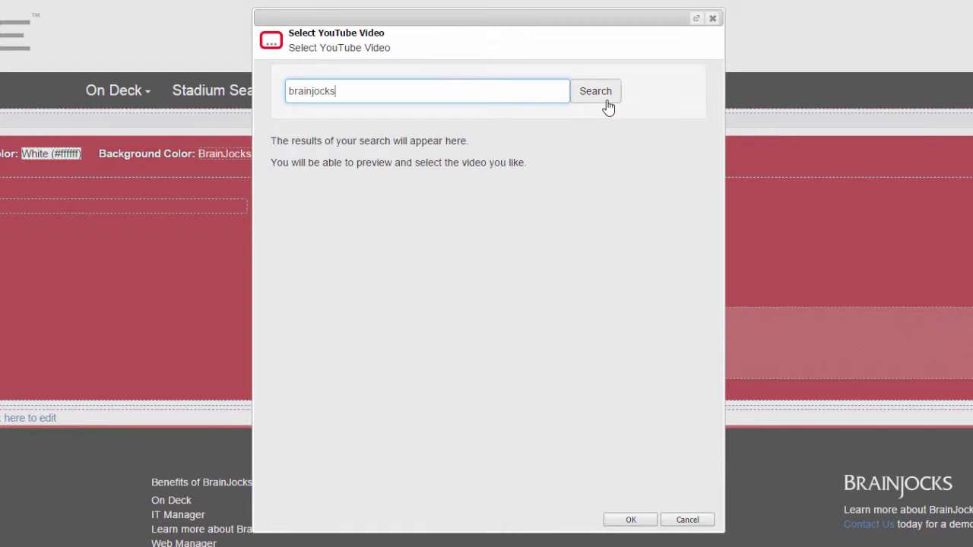
pyautogui.click(599, 100)
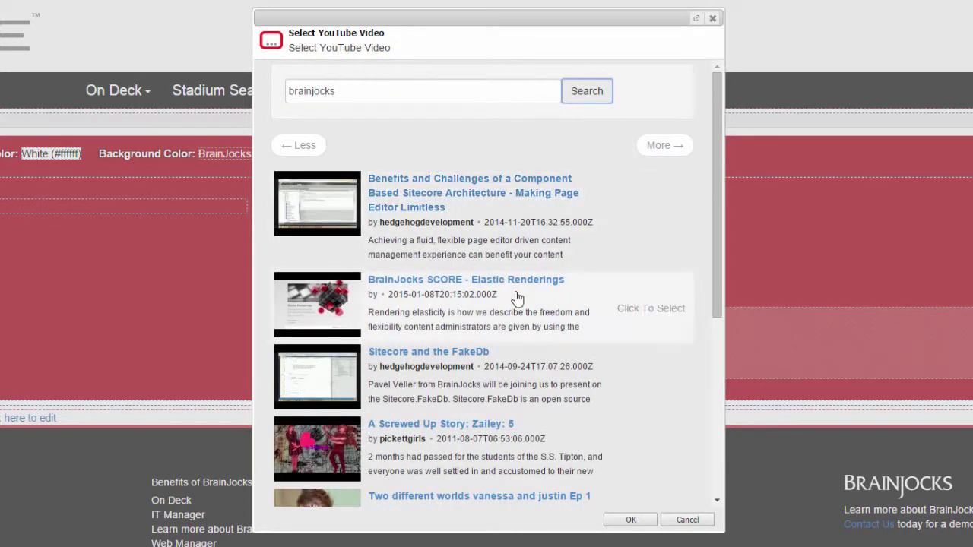
pyautogui.click(658, 308)
pyautogui.click(631, 520)
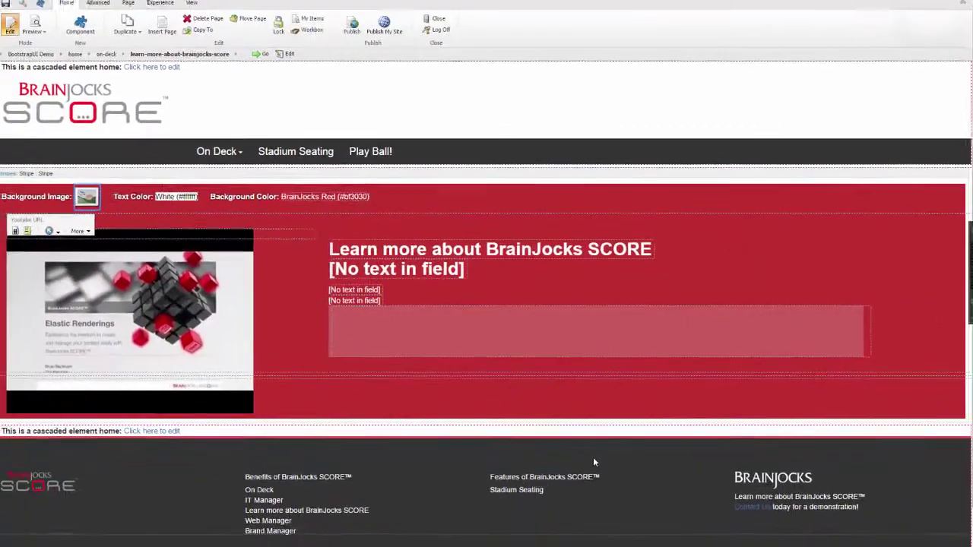
# Add the 3 Column - Large Middle page layout below the red hero stripe.
pyautogui.scroll(-1, 391, 387)
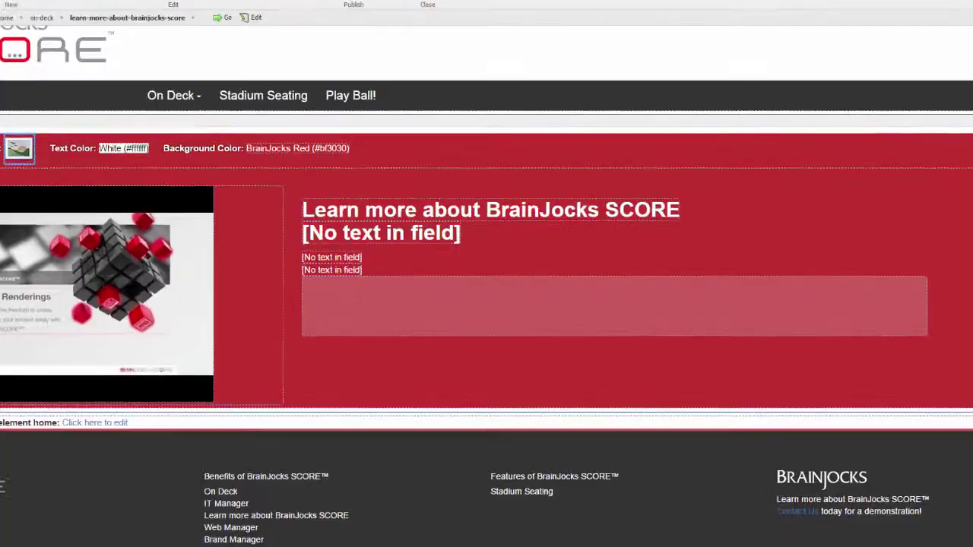
pyautogui.click(23, 387)
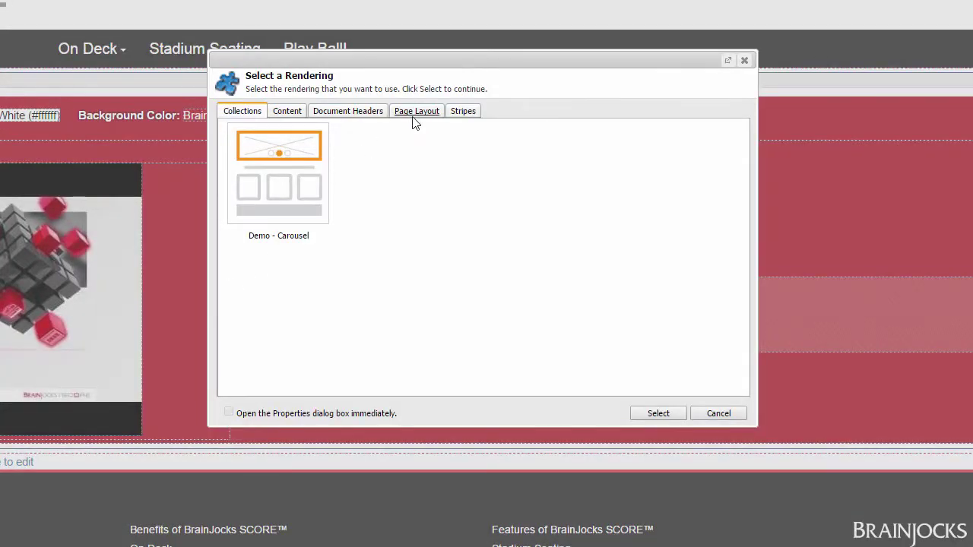
pyautogui.click(416, 114)
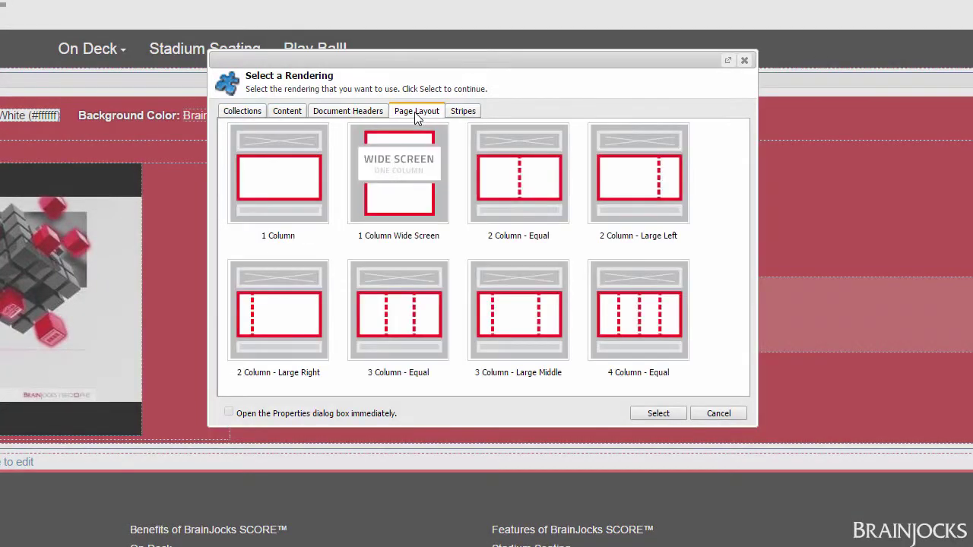
pyautogui.click(530, 331)
pyautogui.click(659, 413)
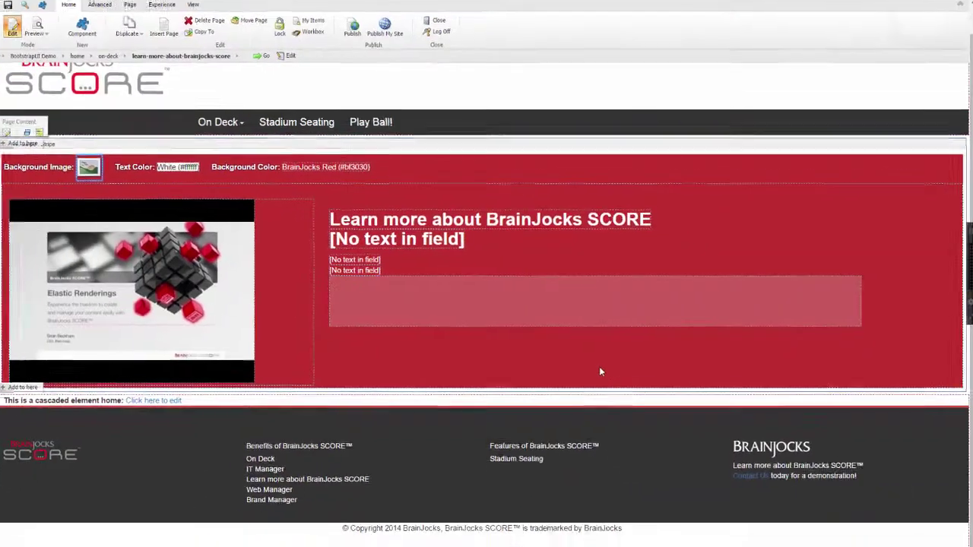
# Add a This Section Vertical Menu navigation rendering to the left column of the three-column layout.
pyautogui.scroll(-2, 599, 372)
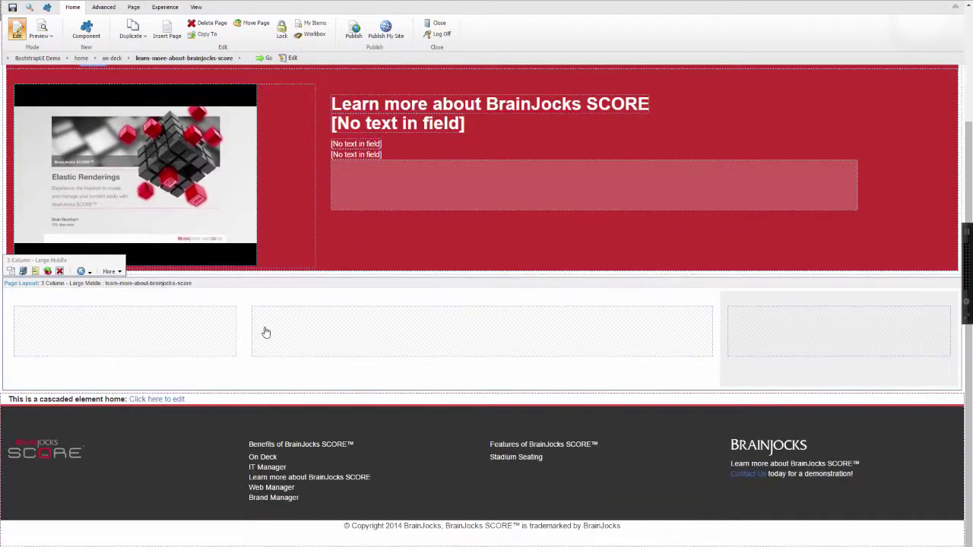
pyautogui.click(133, 329)
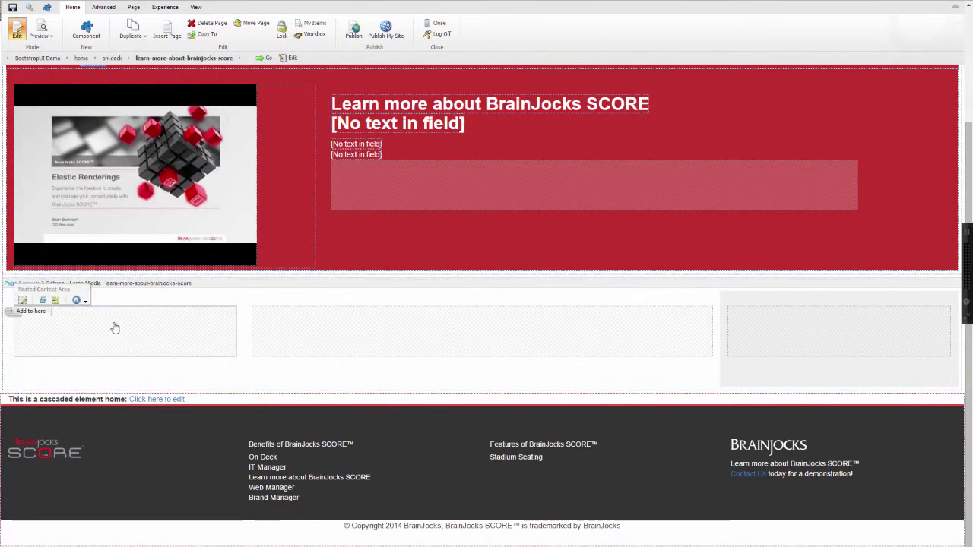
pyautogui.click(29, 312)
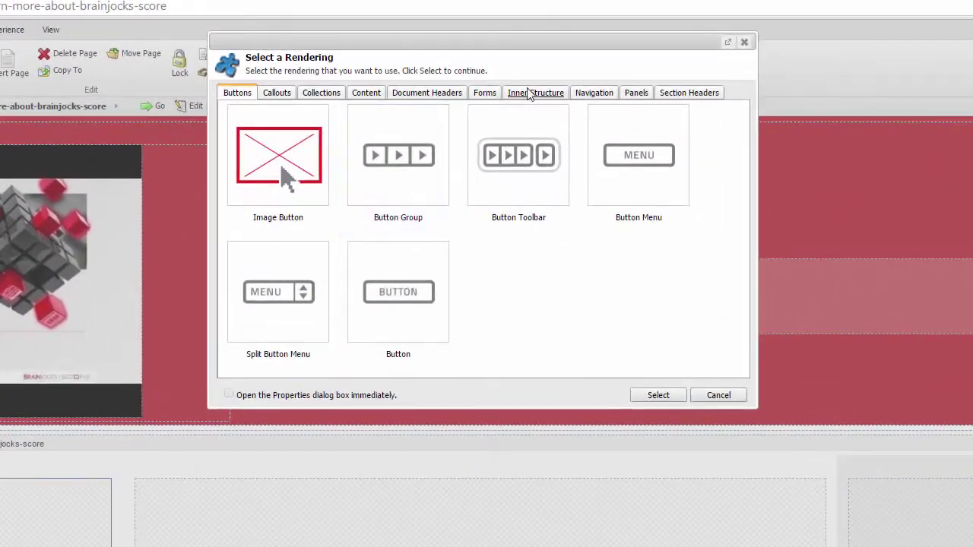
pyautogui.click(595, 97)
pyautogui.click(292, 175)
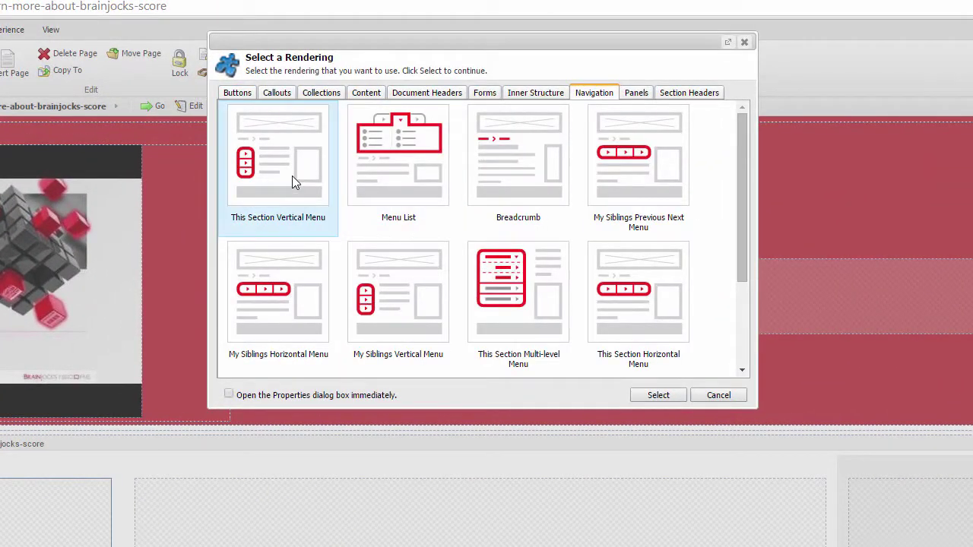
pyautogui.click(654, 396)
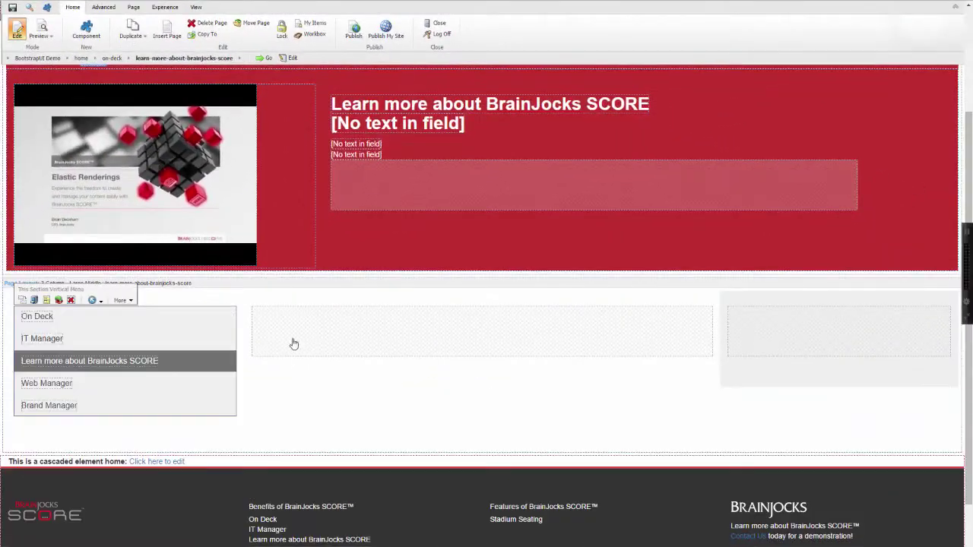
# Add a Breadcrumb navigation rendering to the large middle column.
pyautogui.click(294, 345)
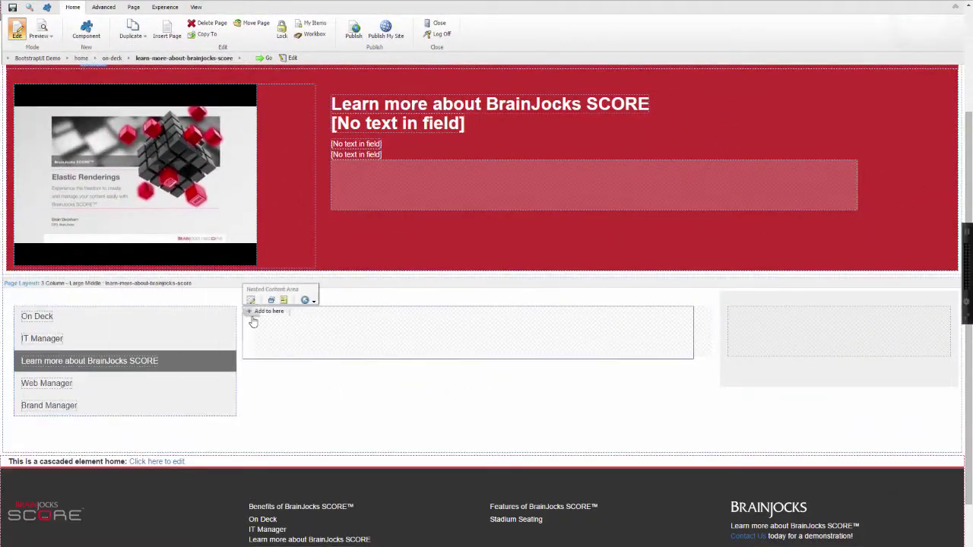
pyautogui.click(255, 318)
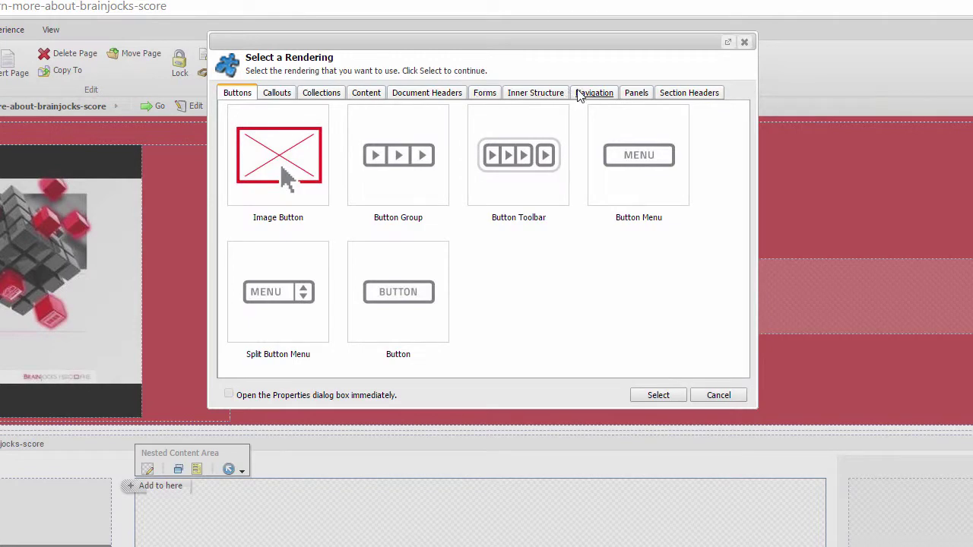
pyautogui.click(592, 93)
pyautogui.click(509, 177)
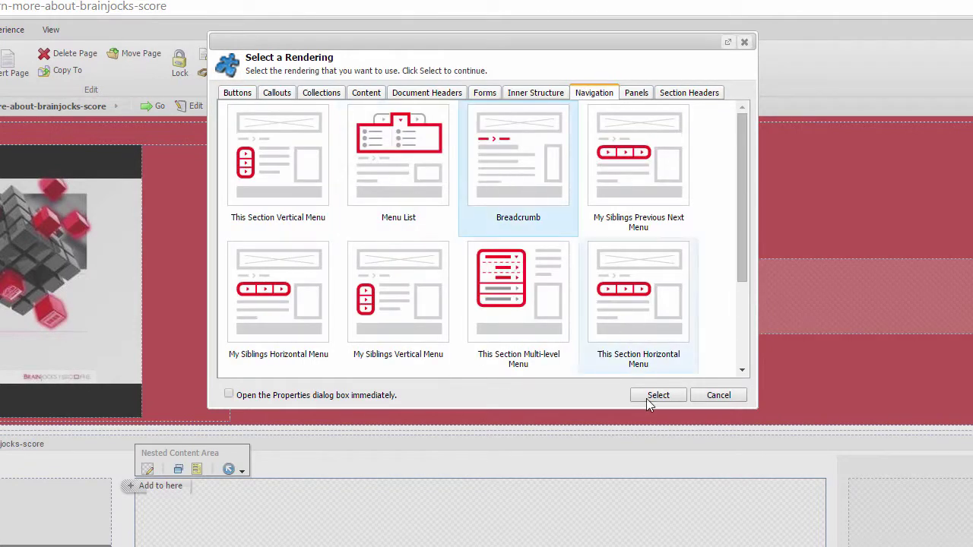
pyautogui.click(647, 397)
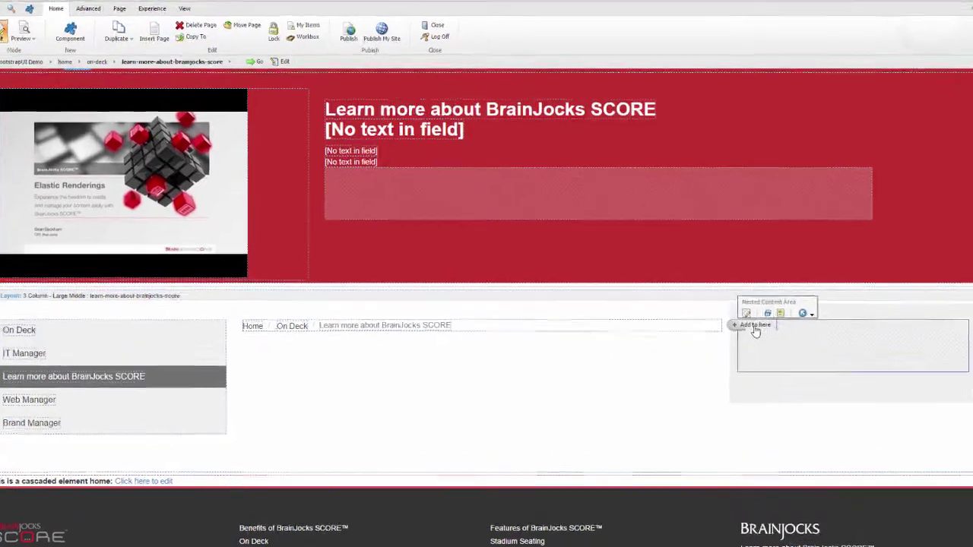
# Add a Demo - Location Callout to the right column, using the existing Headquarters item as its content.
pyautogui.click(755, 327)
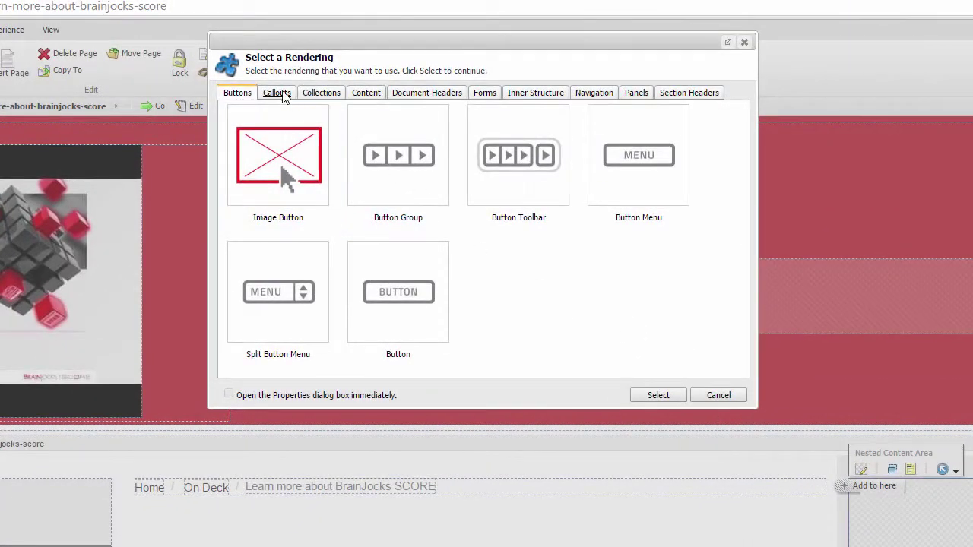
pyautogui.click(278, 92)
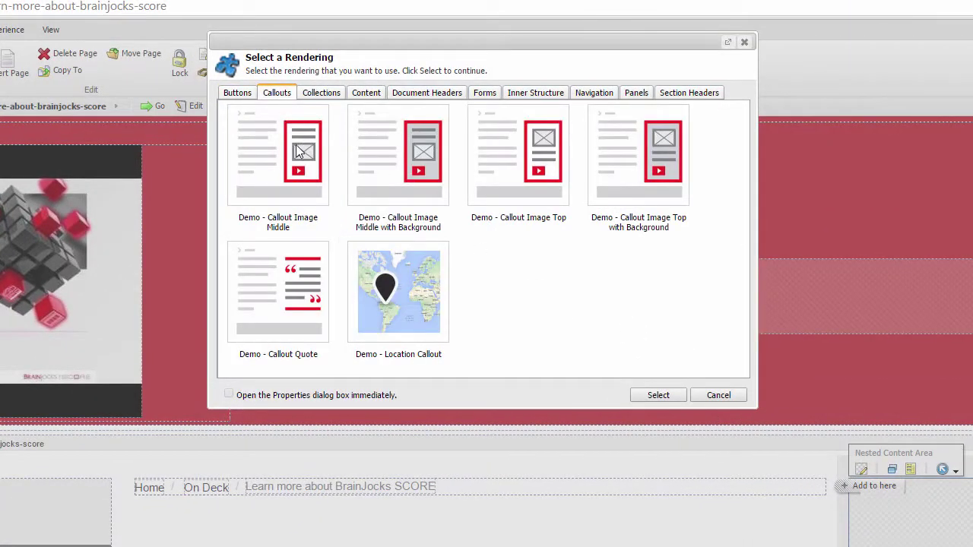
pyautogui.click(399, 269)
pyautogui.click(656, 395)
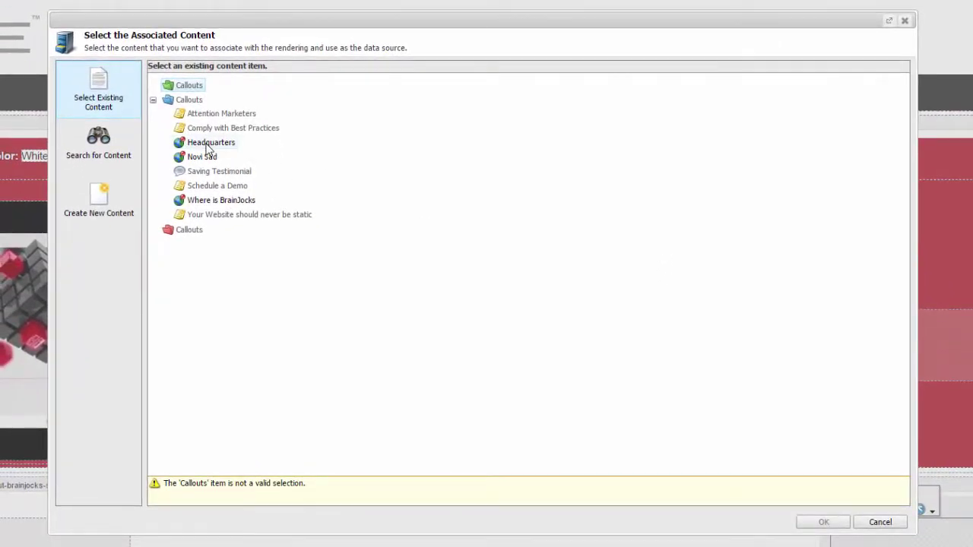
pyautogui.click(212, 143)
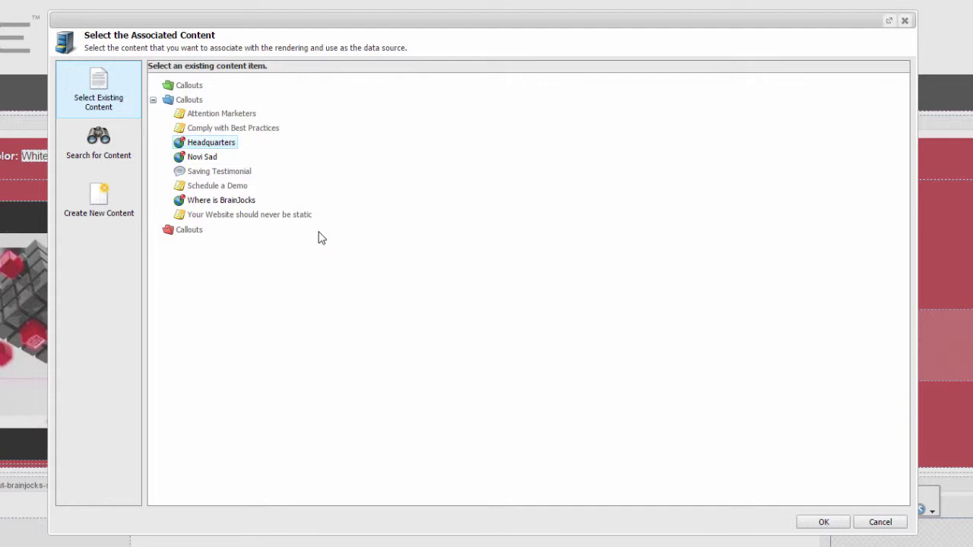
pyautogui.click(824, 522)
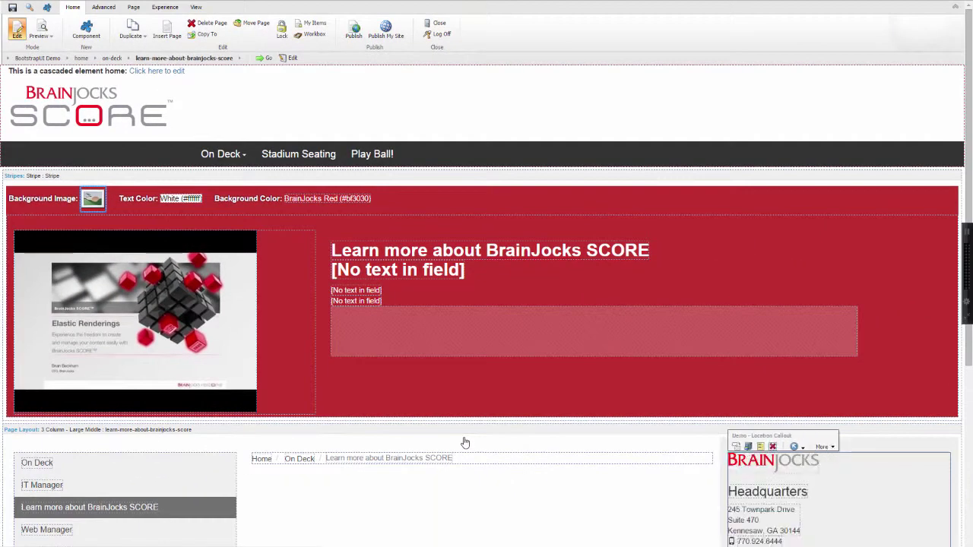
# Add a Document Header below the breadcrumb with a new content item named "Learn more header" in the Headers folder.
pyautogui.scroll(-3, 466, 443)
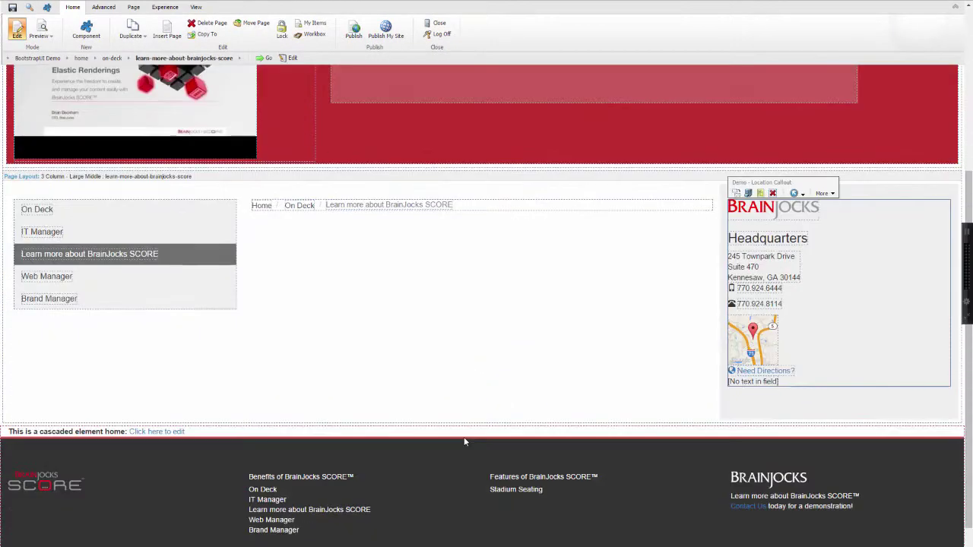
pyautogui.click(468, 212)
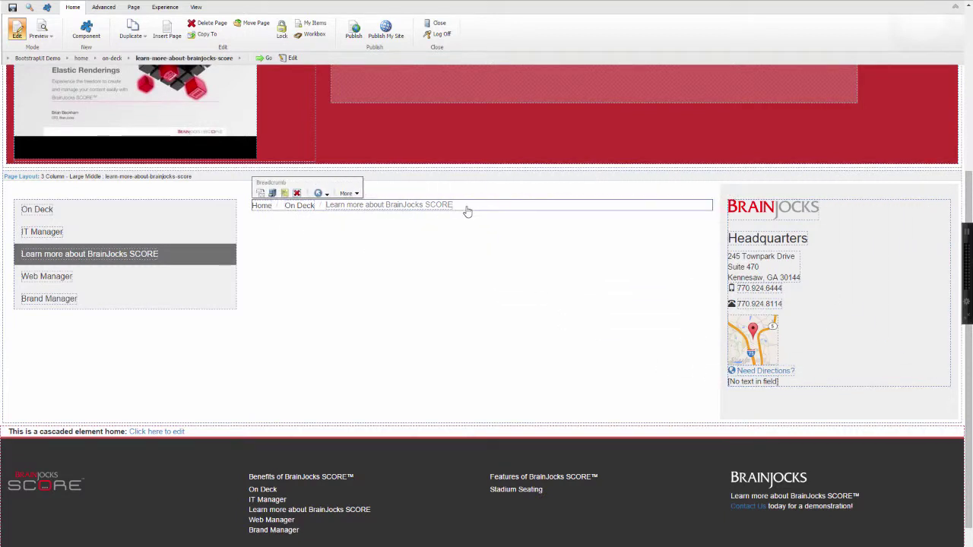
pyautogui.click(318, 193)
pyautogui.click(269, 206)
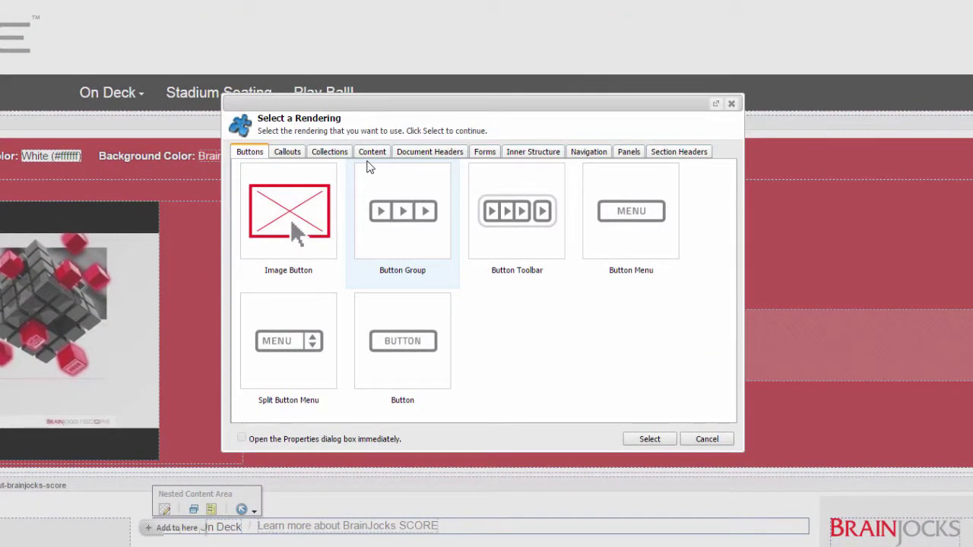
pyautogui.click(426, 152)
pyautogui.click(402, 231)
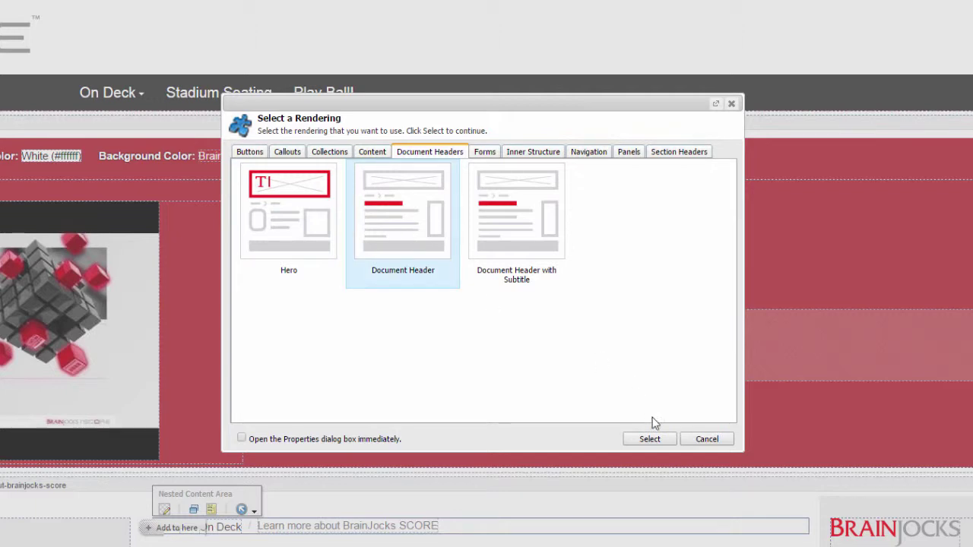
pyautogui.click(660, 442)
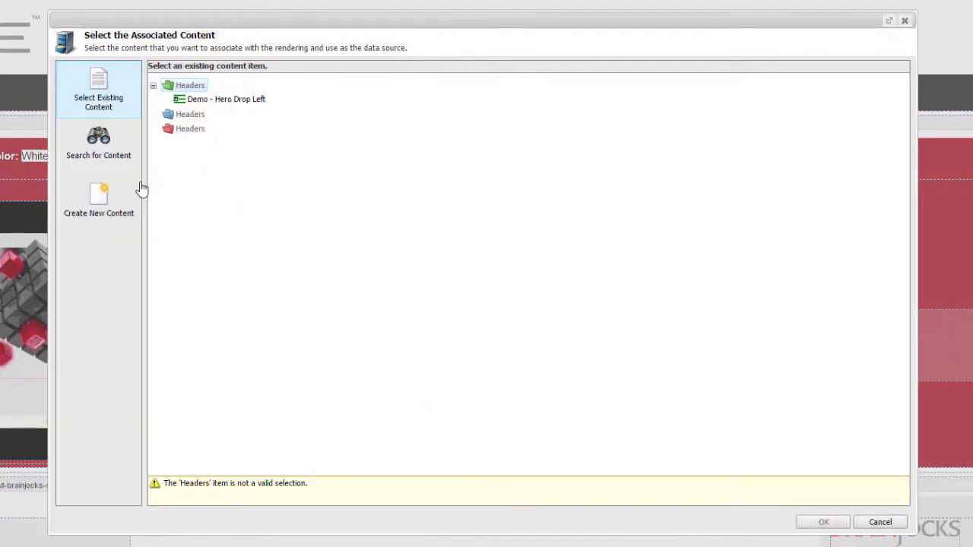
pyautogui.click(100, 210)
pyautogui.write('Lea')
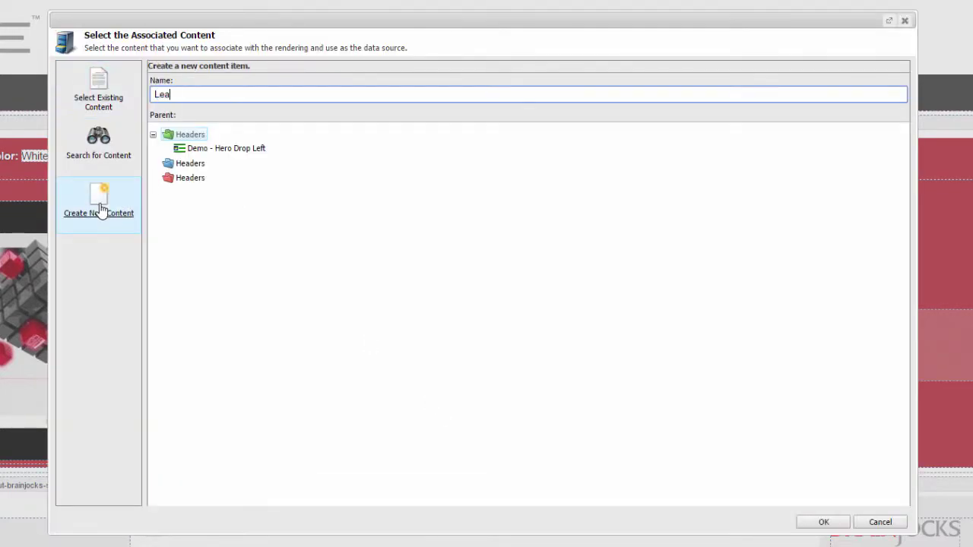
pyautogui.write('rn more header')
pyautogui.click(824, 525)
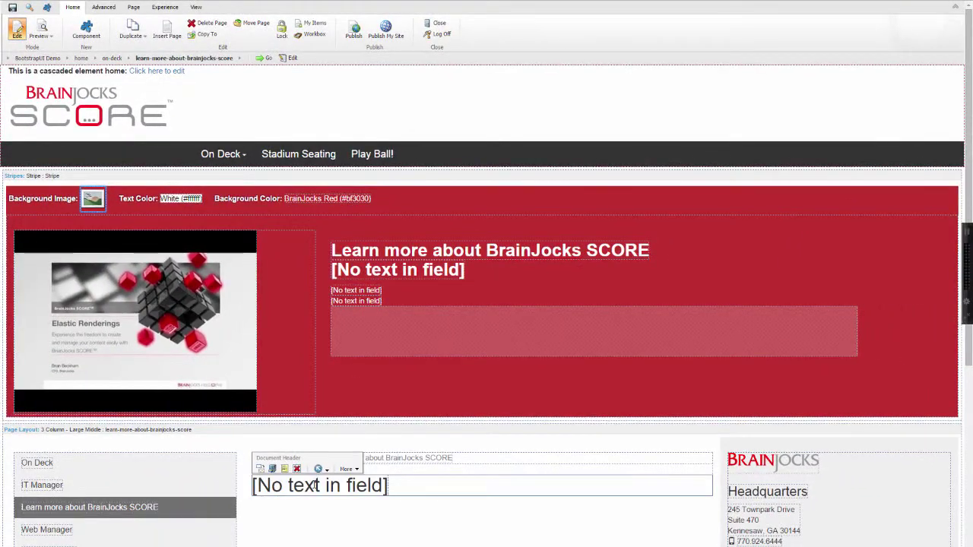
# Enter "BrainJocks SCORE Features" as the document header's title in the middle column.
pyautogui.click(314, 486)
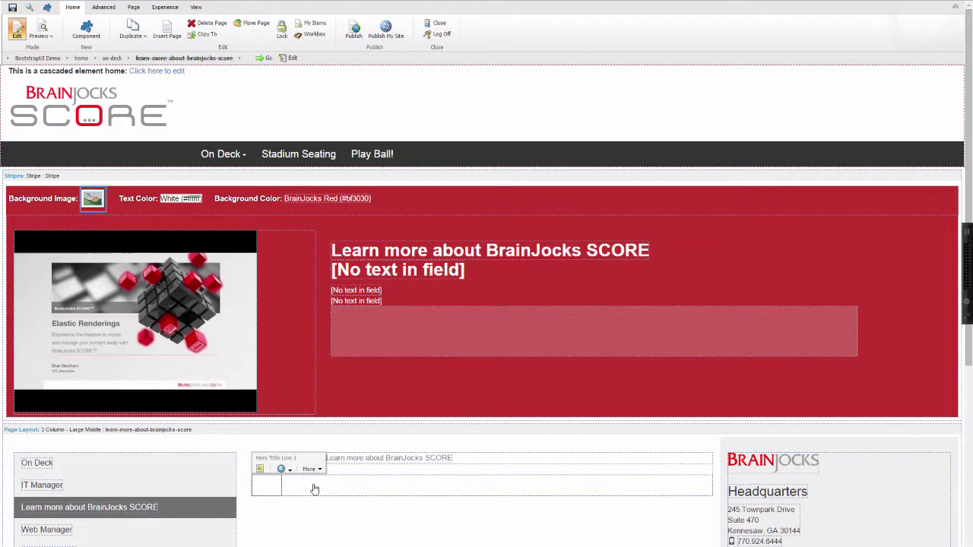
pyautogui.write('BrainJocks')
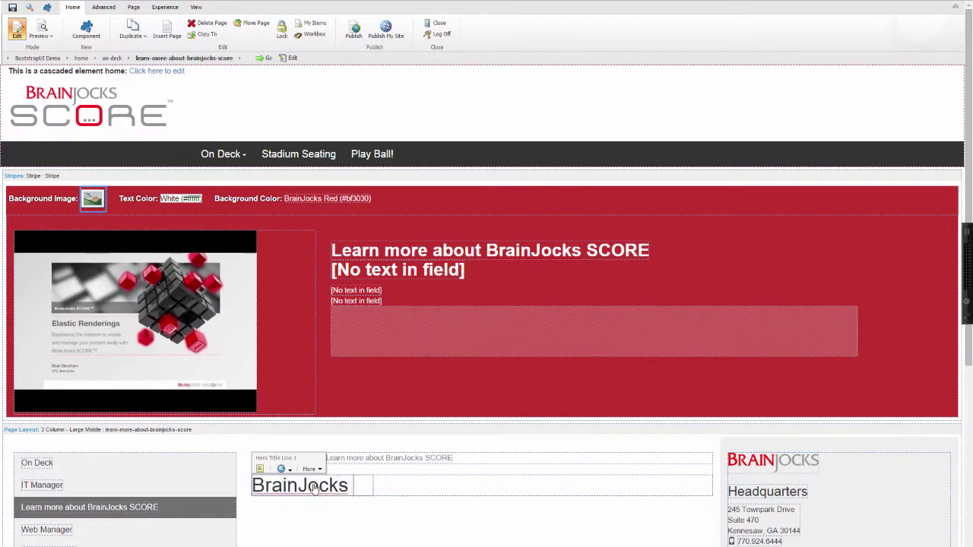
pyautogui.write(' SCORE G')
pyautogui.press('BackSpace')
pyautogui.write('Features')
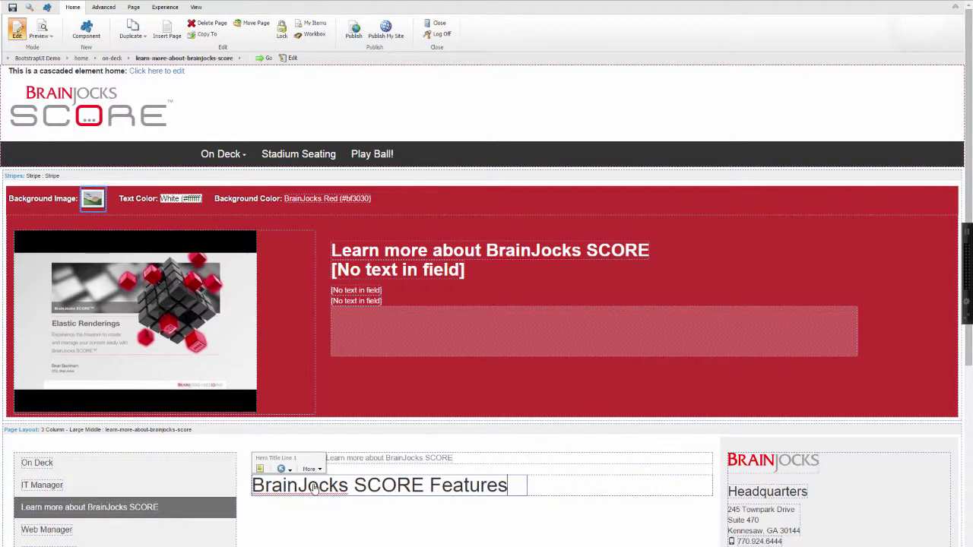
# Add a Content Spot below the document header with a new content item named "Introduction" and fill in the paragraph describing the BrainJocks SCORE(TM) platform.
pyautogui.scroll(-3, 314, 487)
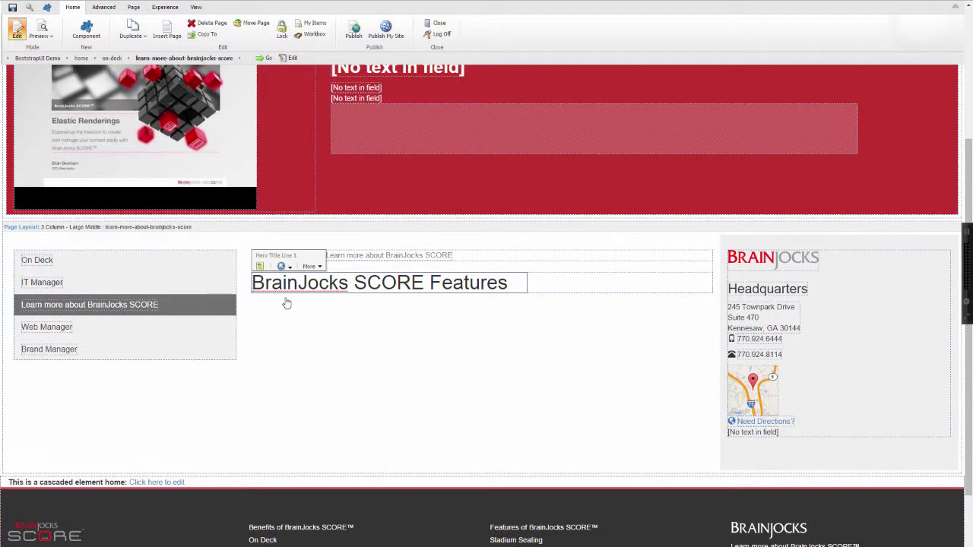
pyautogui.click(287, 272)
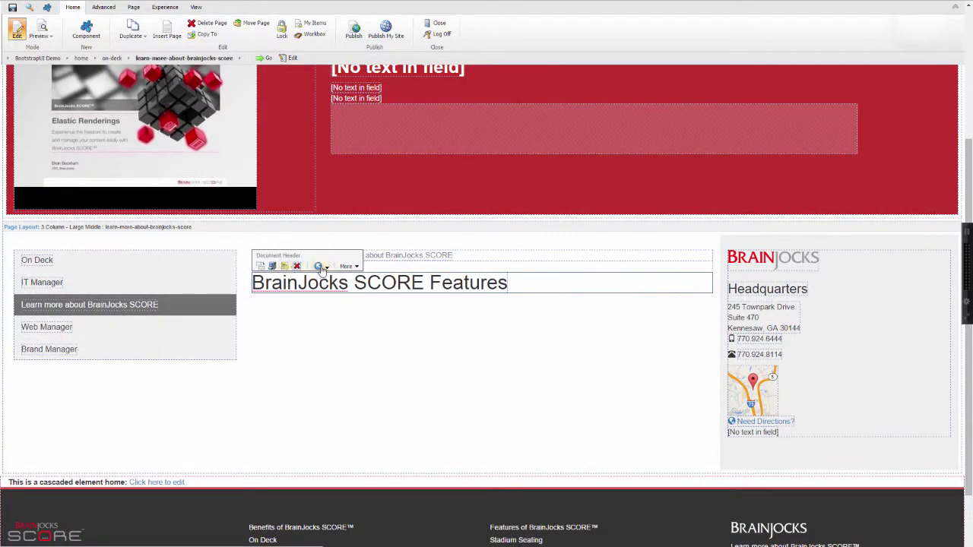
pyautogui.click(321, 268)
pyautogui.click(268, 279)
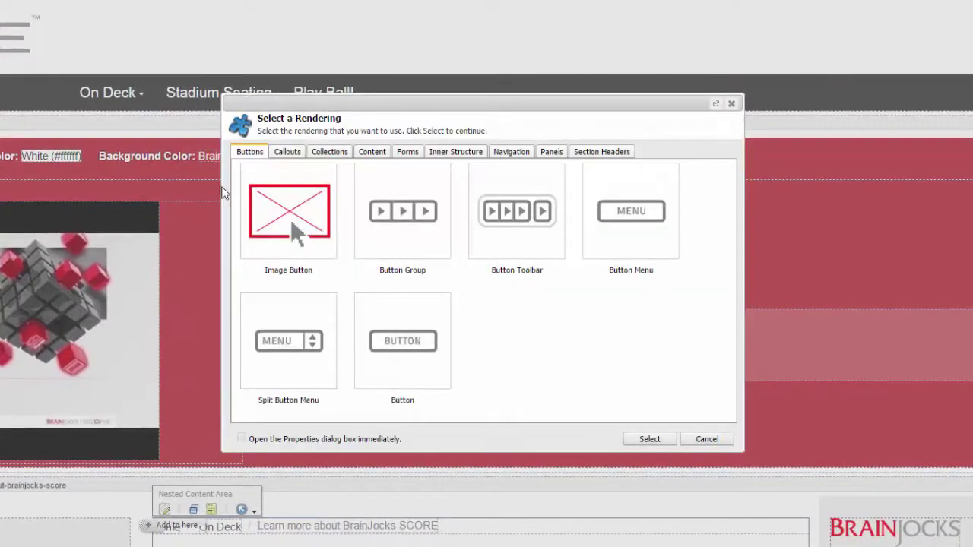
pyautogui.click(372, 152)
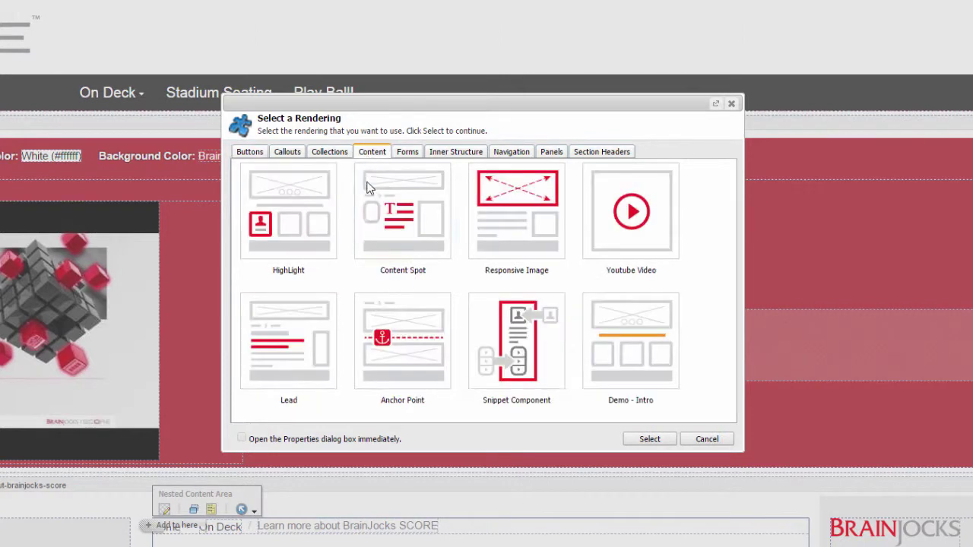
pyautogui.click(391, 227)
pyautogui.click(644, 439)
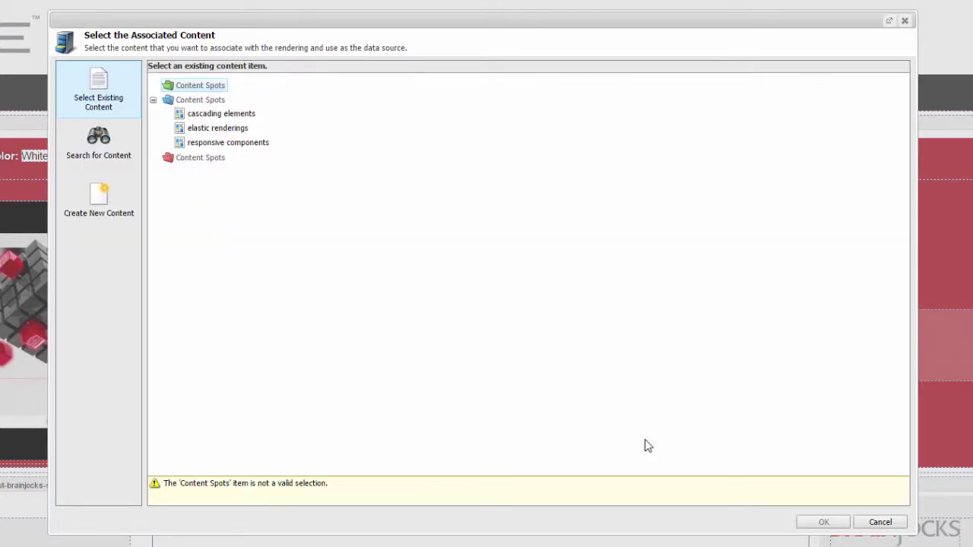
pyautogui.click(98, 207)
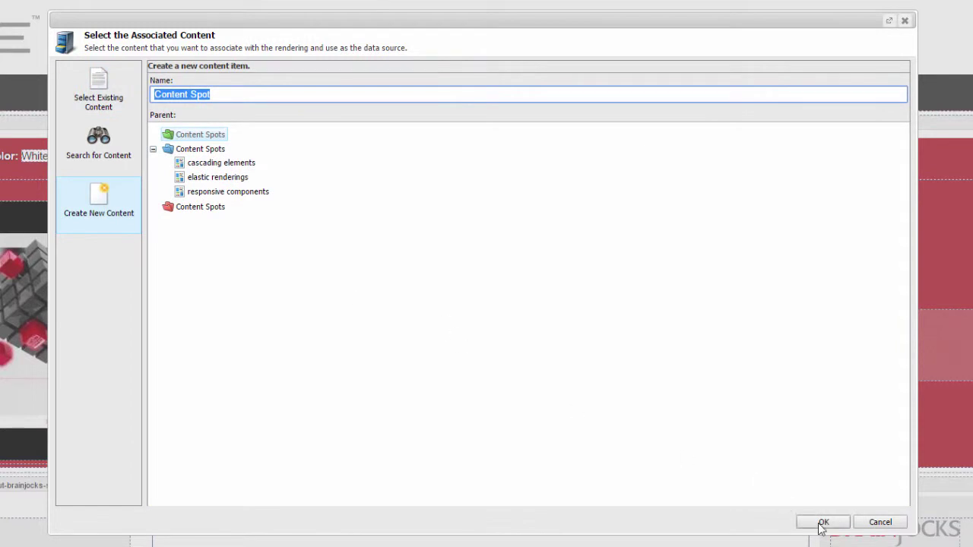
pyautogui.press('BackSpace')
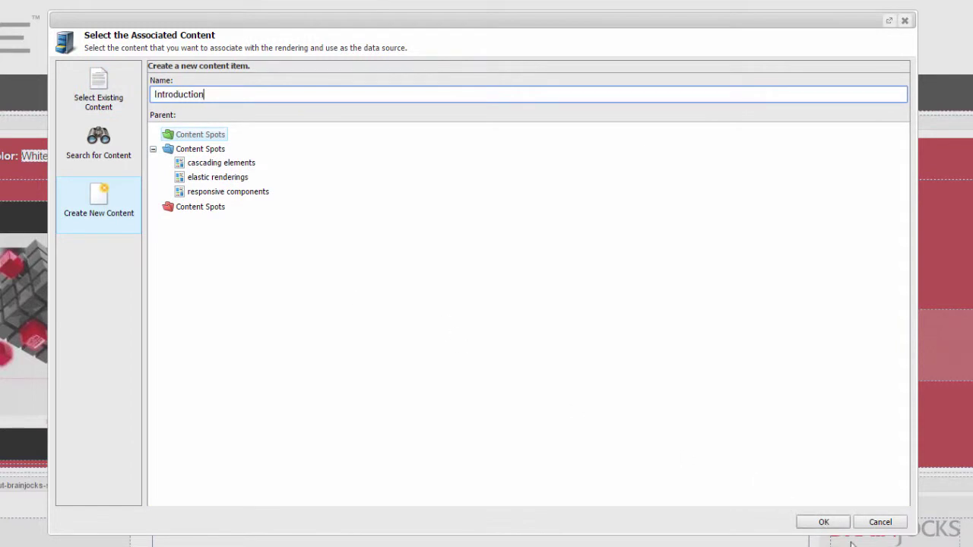
pyautogui.click(824, 522)
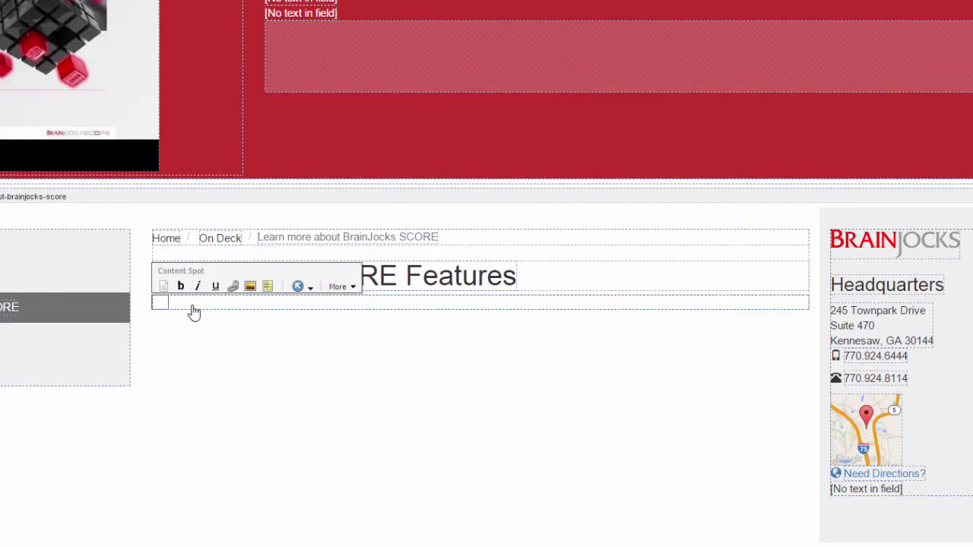
pyautogui.write('BrainJocks SCORE(TM) is a licensed platform that helps you build the ultimate Sitecore experience.  With SCORE, partners can quickly deliver Sitecore and use the full breadth of features - including DMS, ECM and of course the Sitecore Visual Experience Editor.  Marketers can finally experience the true power of Sitecore and have complete control over the customer journey without constant dependencies on expensive technical support.')
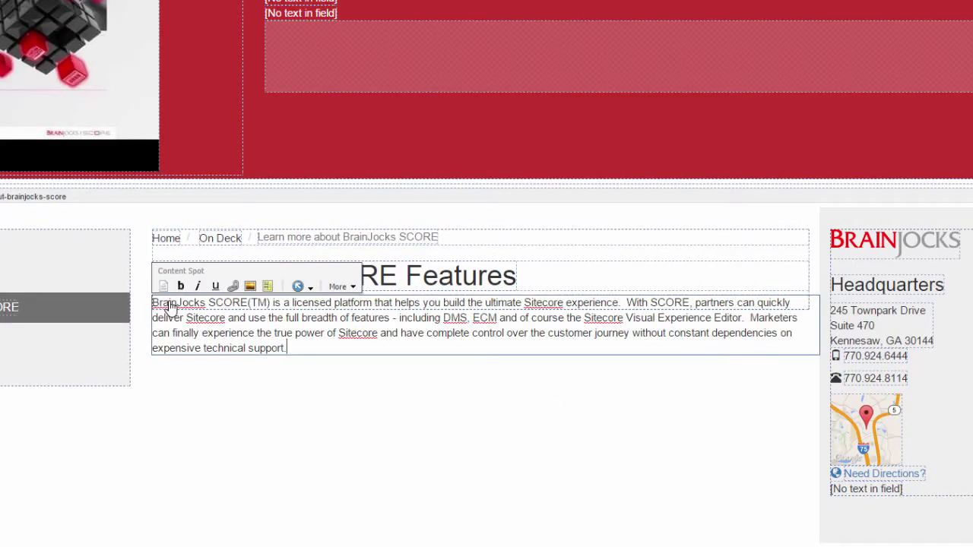
# Add a List Group collection below the introduction Content Spot in the middle column.
pyautogui.click(295, 283)
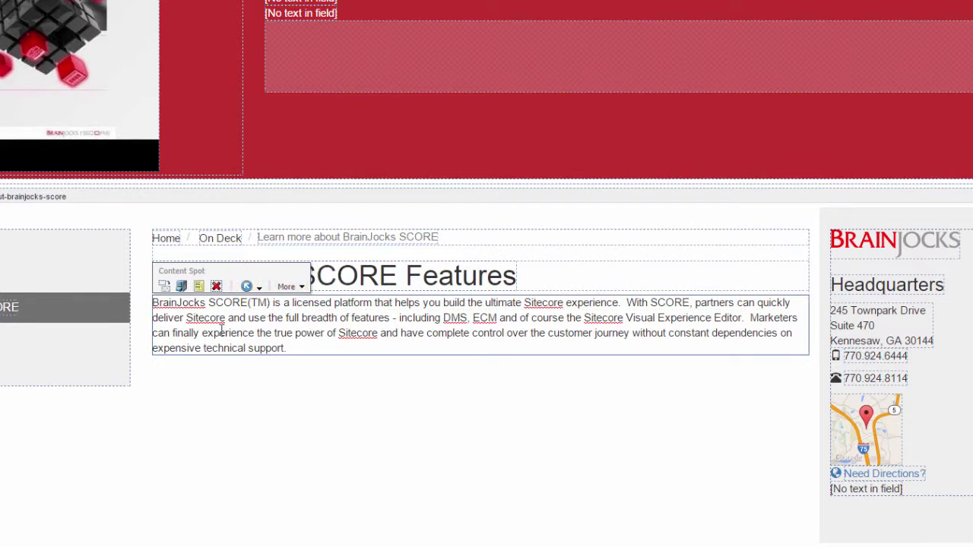
pyautogui.click(247, 286)
pyautogui.click(153, 351)
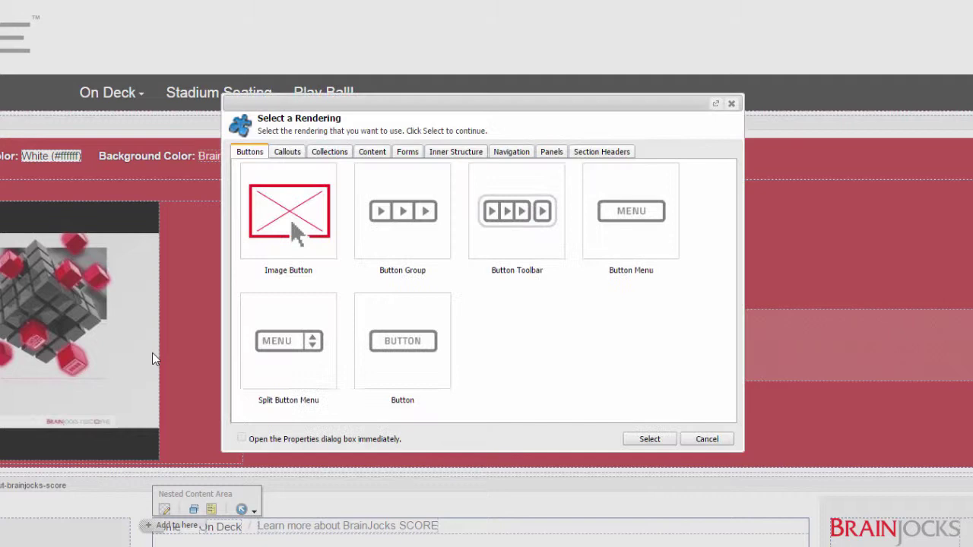
pyautogui.click(317, 153)
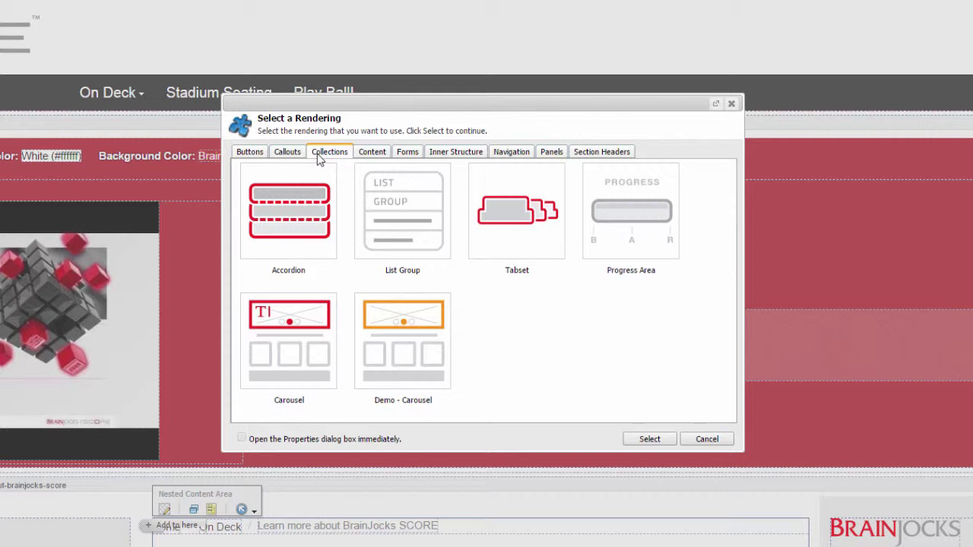
pyautogui.click(402, 224)
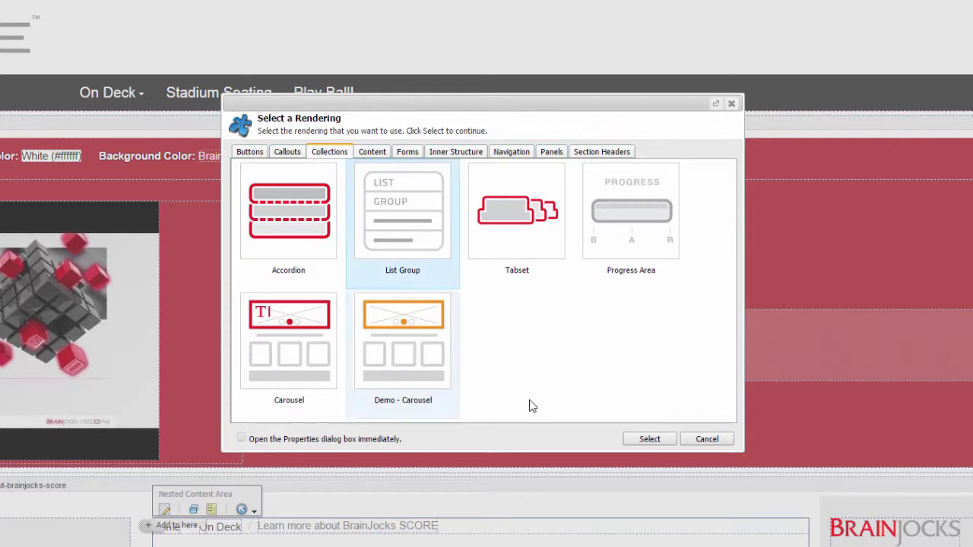
pyautogui.click(647, 439)
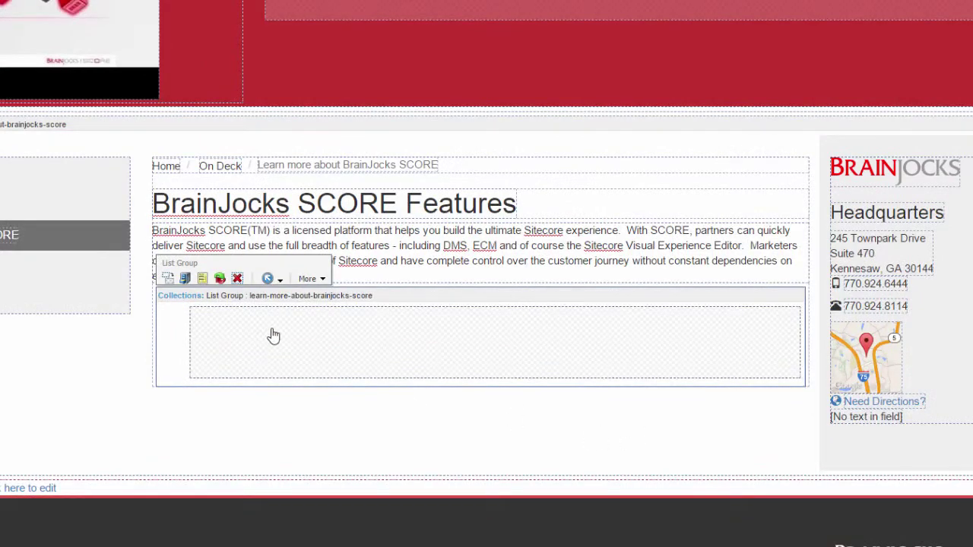
# Add a List Group Item inside the List Group with a new content item in the Panels folder, and title it "Cascading Placeholders".
pyautogui.click(251, 335)
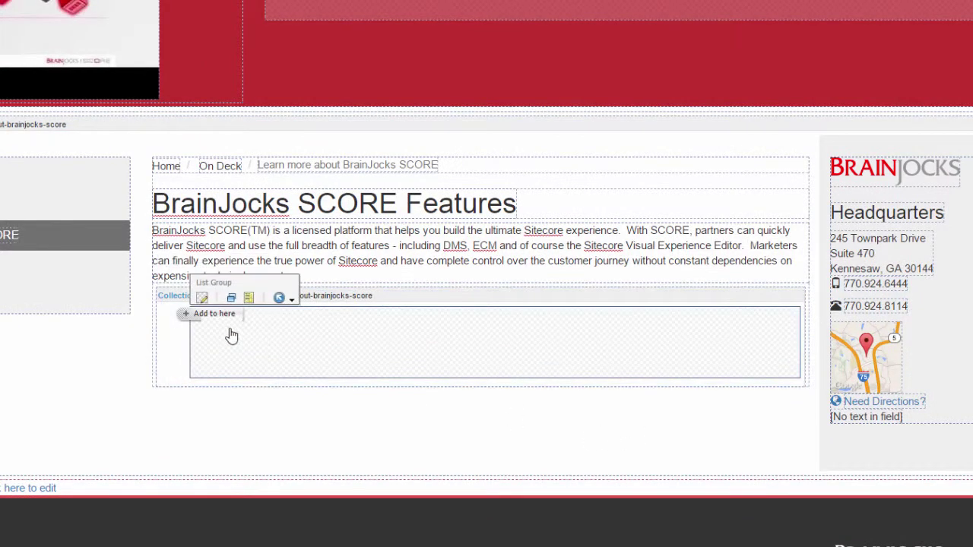
pyautogui.click(210, 314)
pyautogui.click(279, 220)
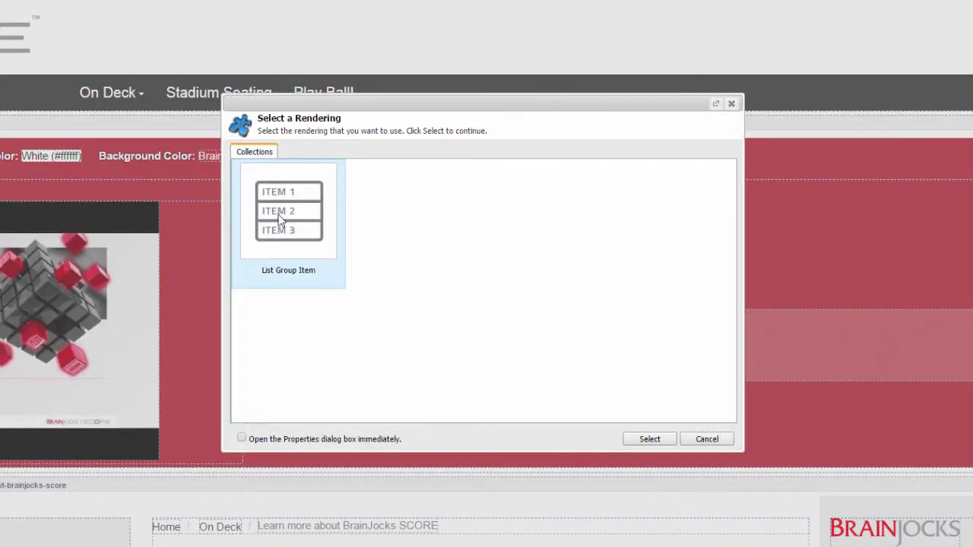
pyautogui.click(645, 439)
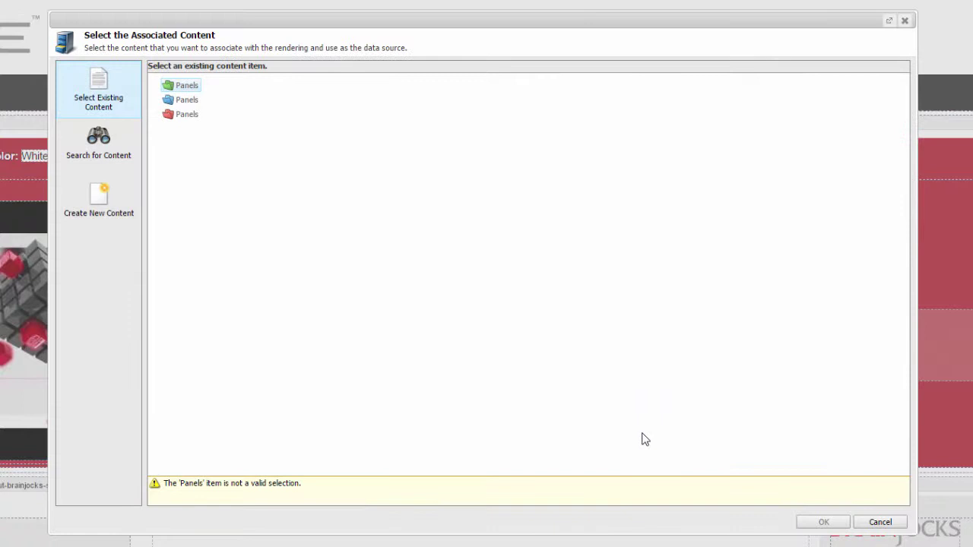
pyautogui.click(108, 213)
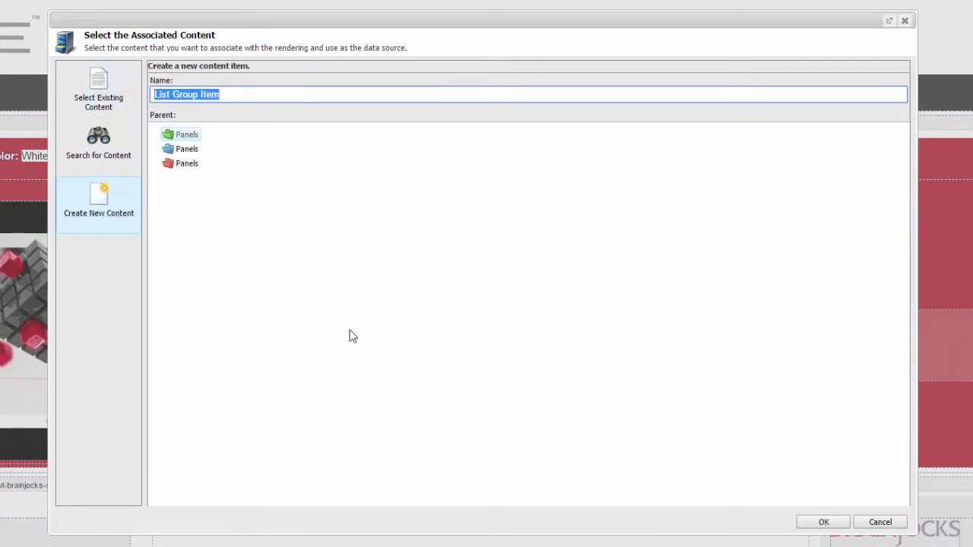
pyautogui.click(821, 521)
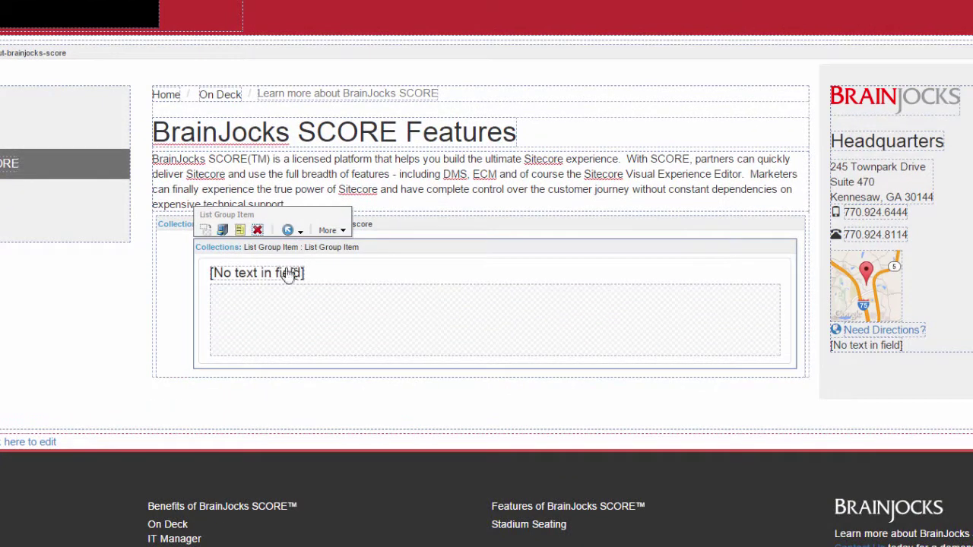
pyautogui.click(268, 279)
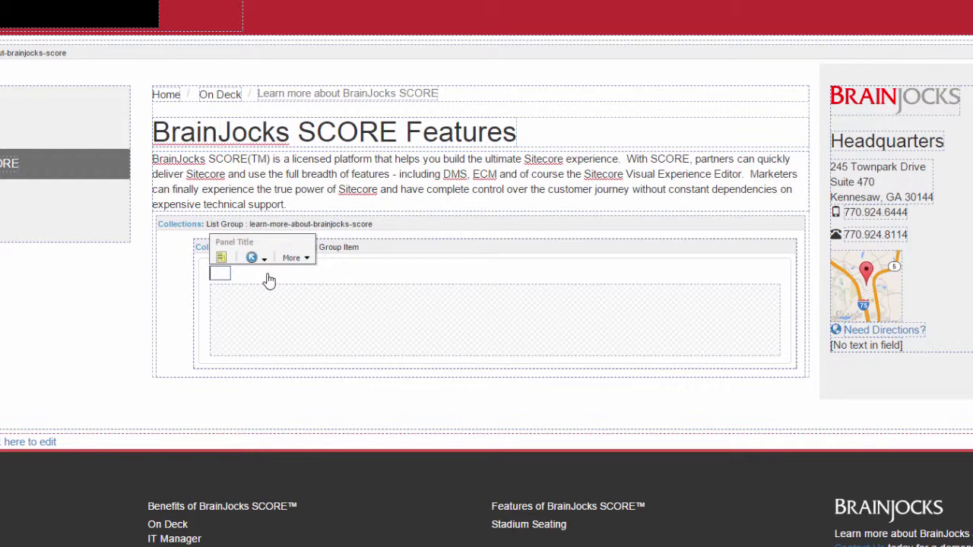
pyautogui.write('Cascading Placeholders')
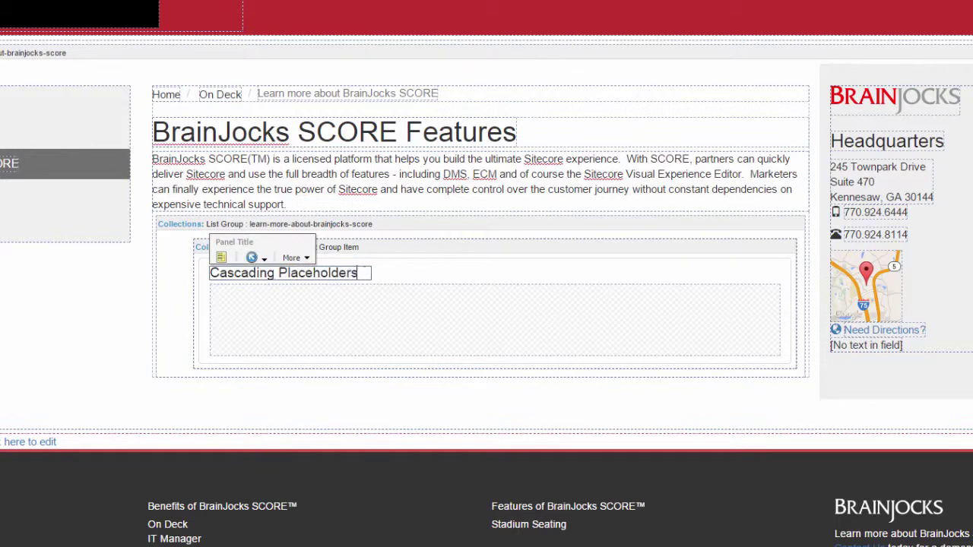
# Add a "2 Column - Wide Right" inner structure beneath the Cascading Placeholders title in the list group item.
pyautogui.click(257, 302)
pyautogui.click(235, 291)
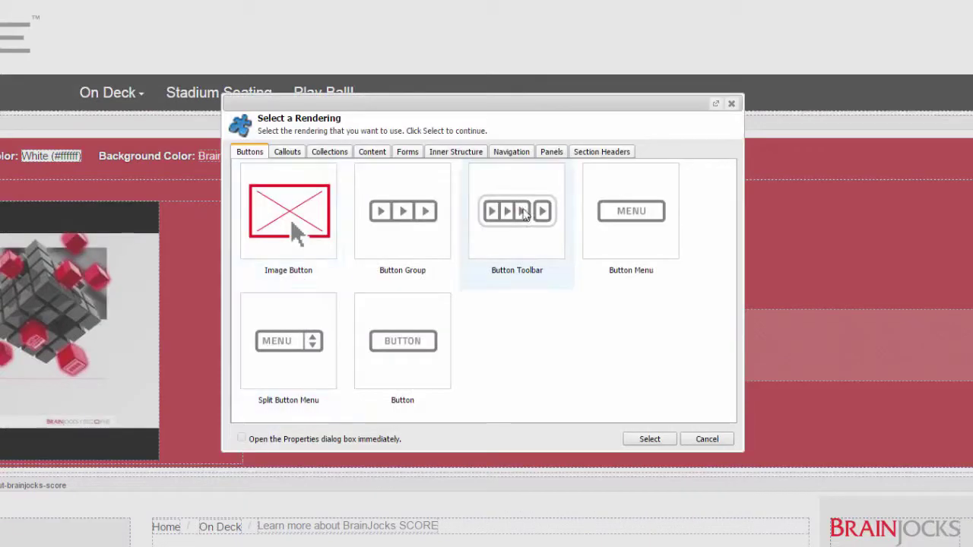
pyautogui.click(470, 155)
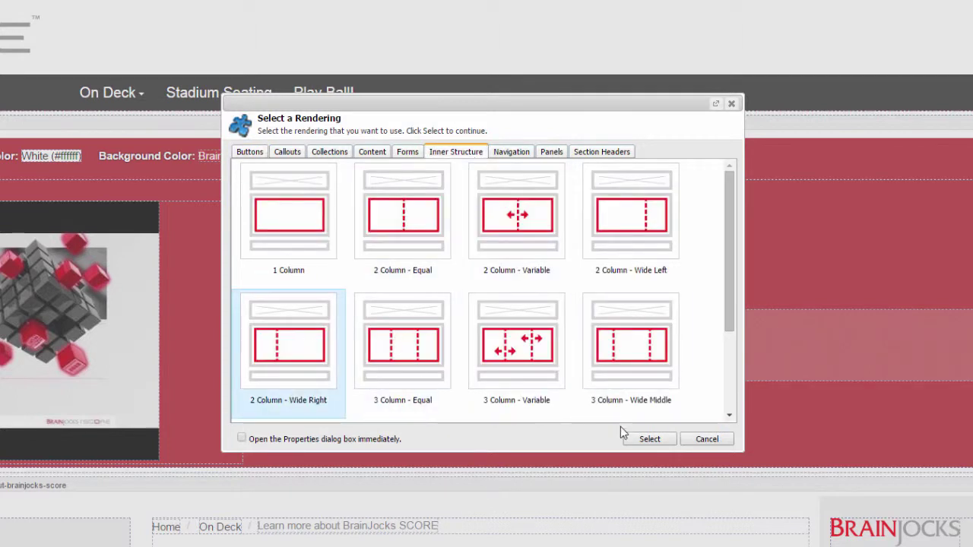
pyautogui.click(646, 439)
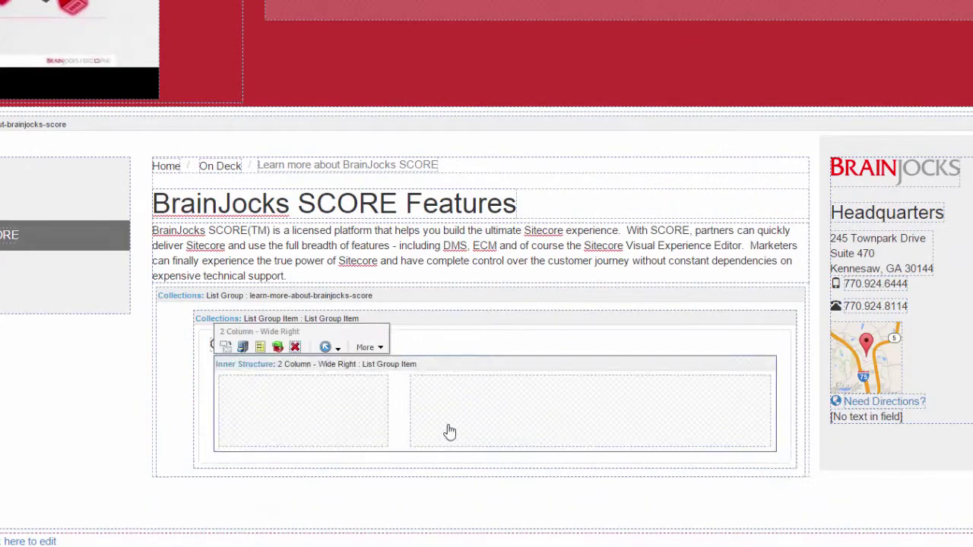
# Add a Responsive Image to the narrow column of the inner structure, using the existing "cascading elements icon" item.
pyautogui.click(237, 382)
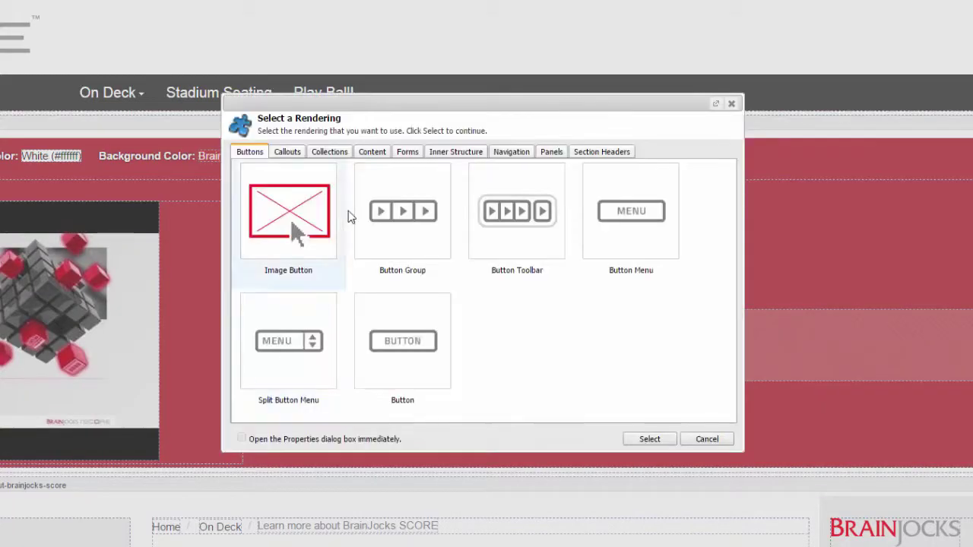
pyautogui.click(371, 154)
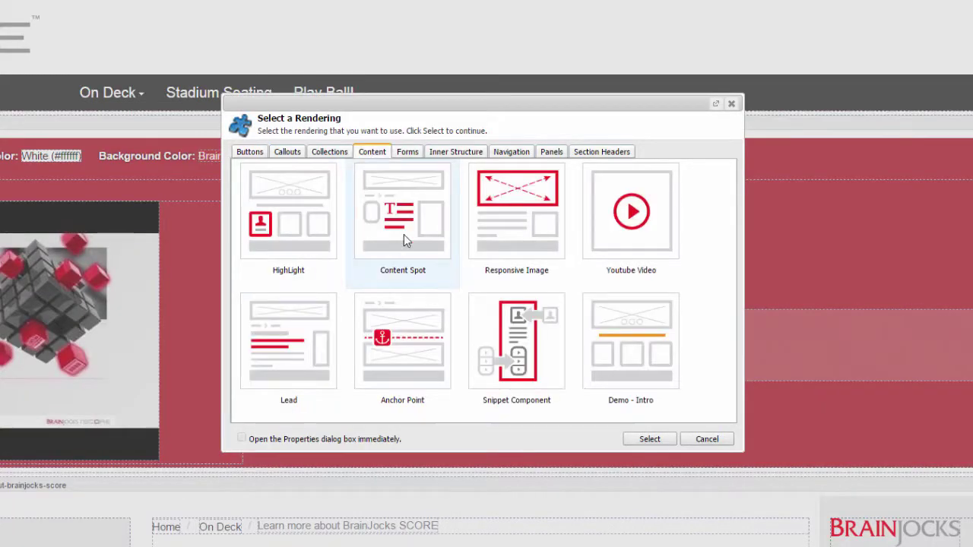
pyautogui.click(512, 229)
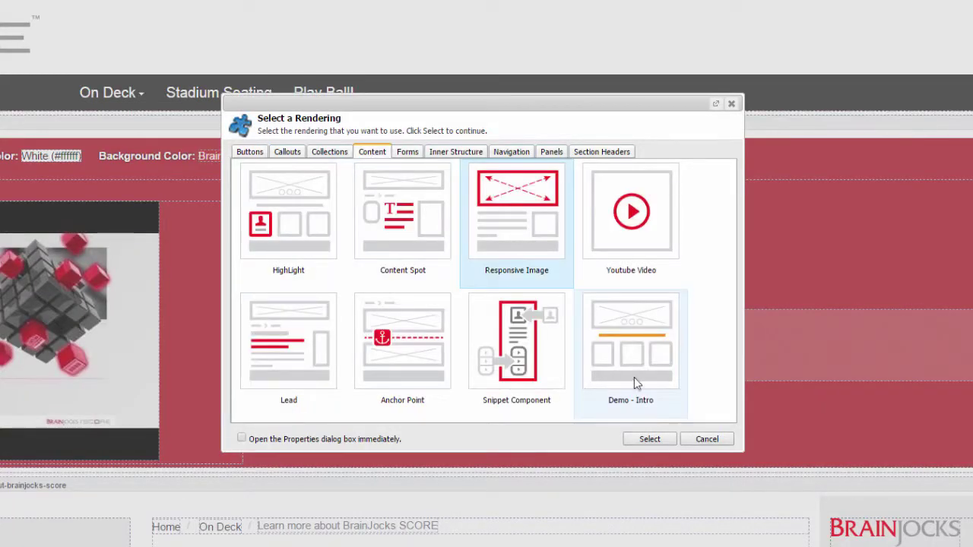
pyautogui.click(650, 440)
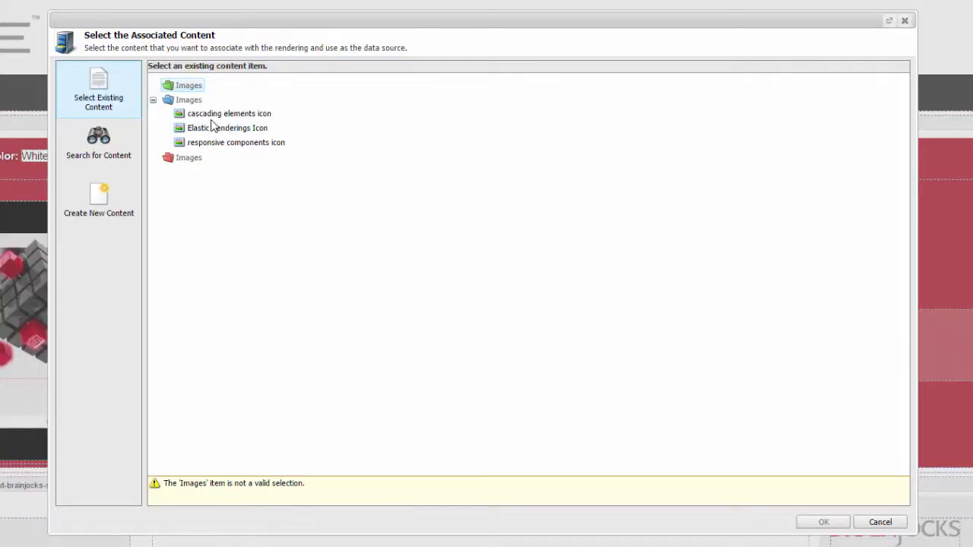
pyautogui.click(212, 115)
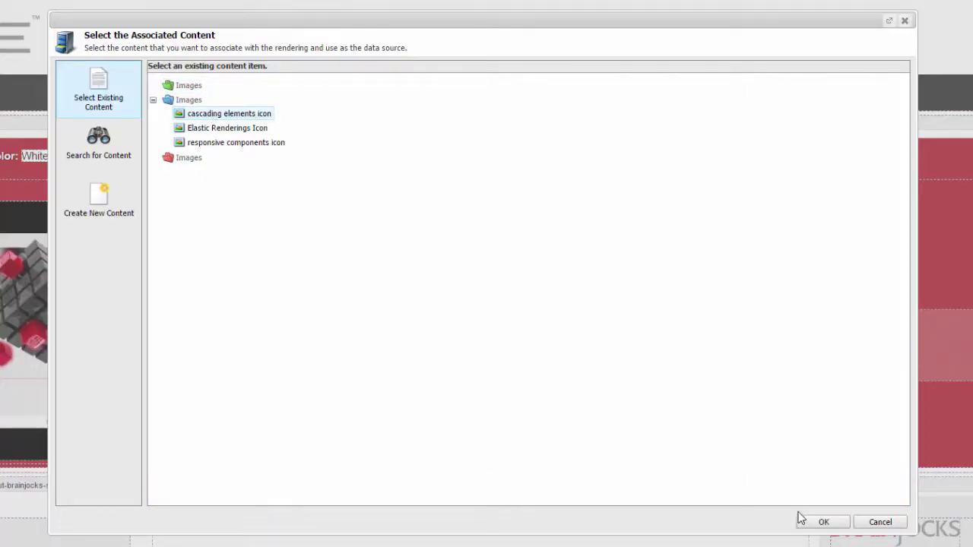
pyautogui.click(821, 522)
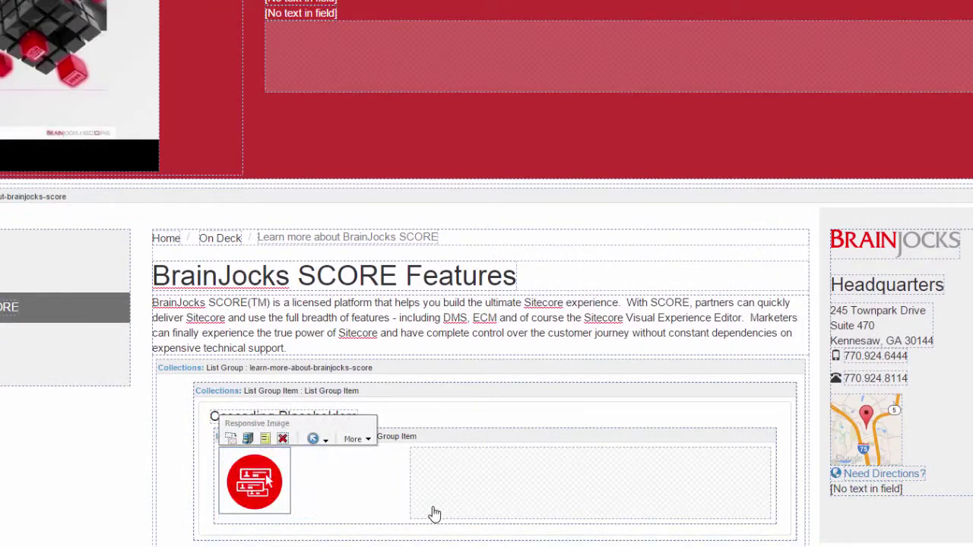
# Add a Content Spot to the wide column of the inner structure, using the existing "cascading elements" item.
pyautogui.click(436, 480)
pyautogui.click(422, 460)
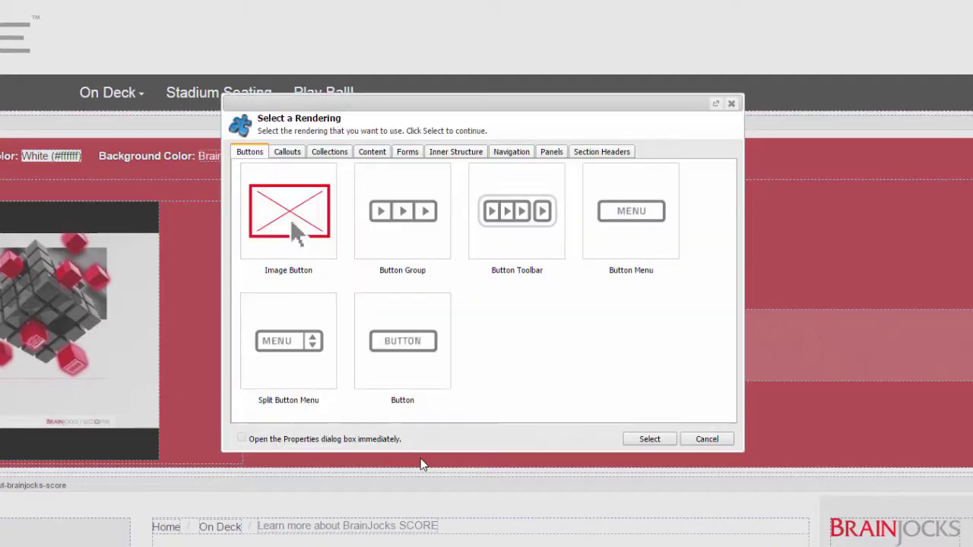
pyautogui.click(364, 153)
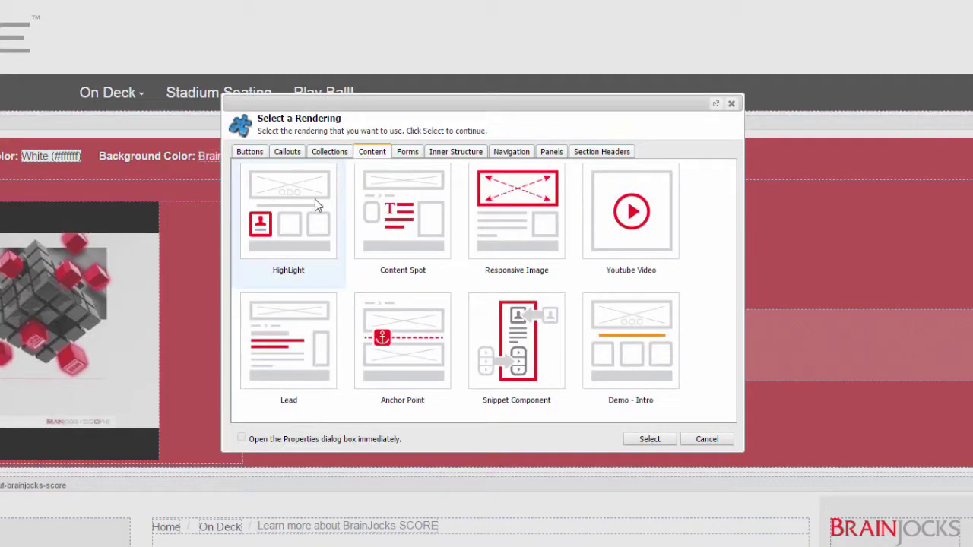
pyautogui.click(401, 225)
pyautogui.click(646, 438)
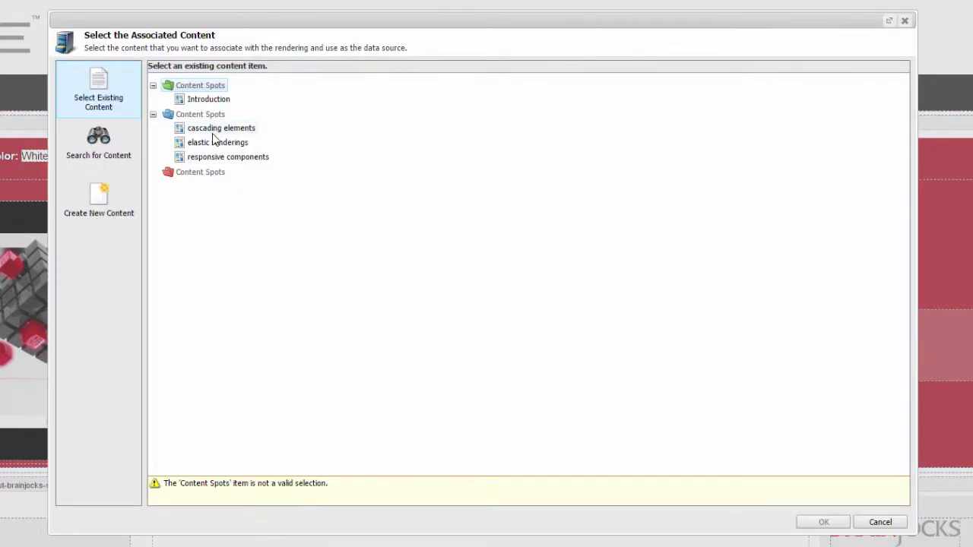
pyautogui.click(218, 129)
pyautogui.click(823, 523)
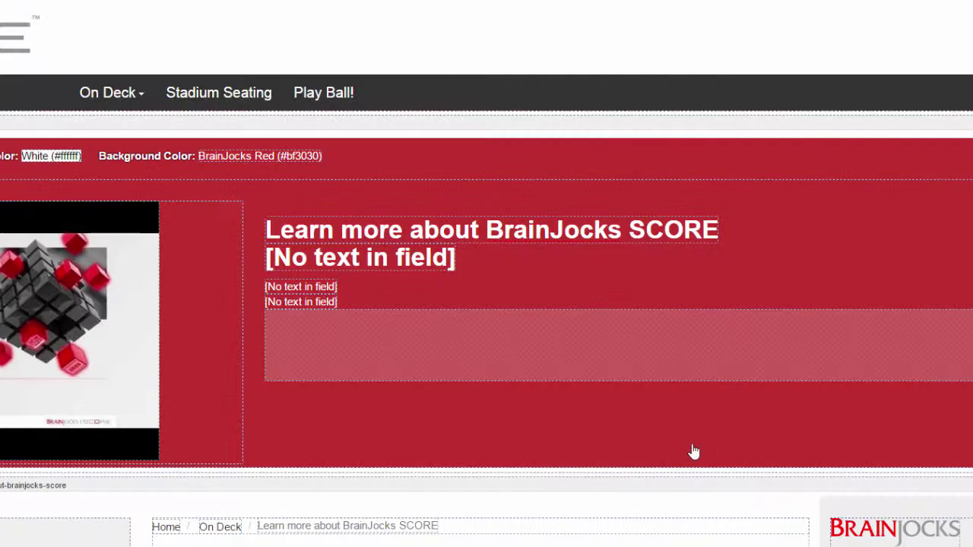
pyautogui.scroll(-5, 690, 452)
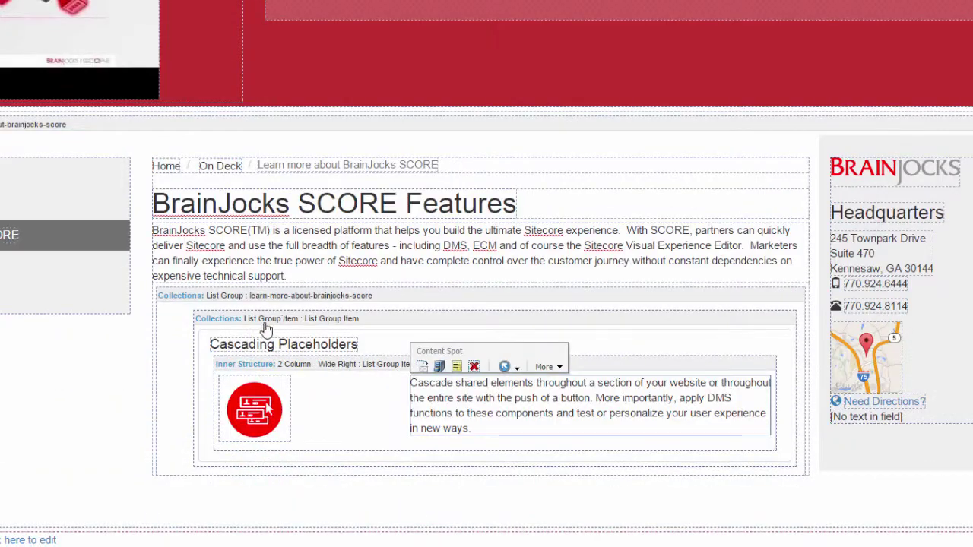
# Set the red hero Stripe's component properties to Hidden on Small Devices.
pyautogui.click(261, 319)
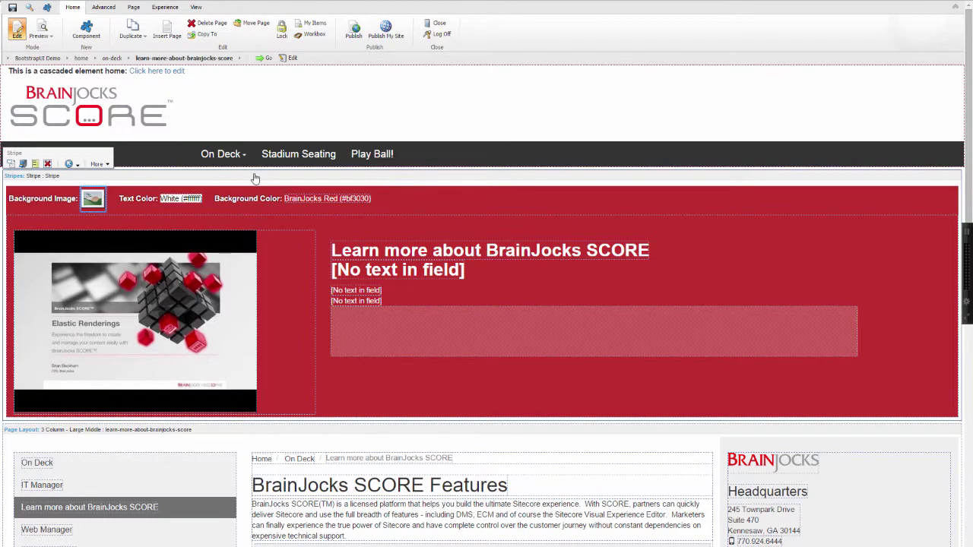
pyautogui.click(97, 164)
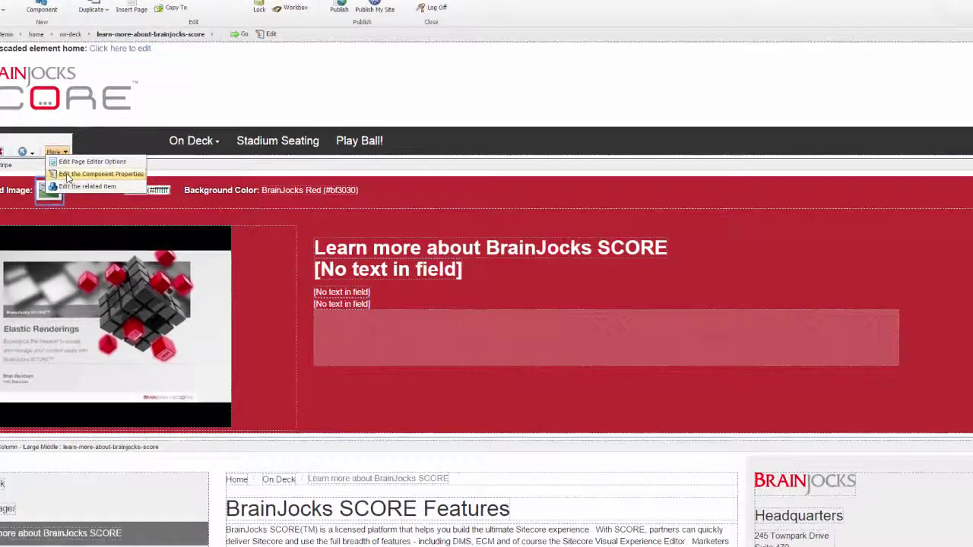
pyautogui.click(114, 185)
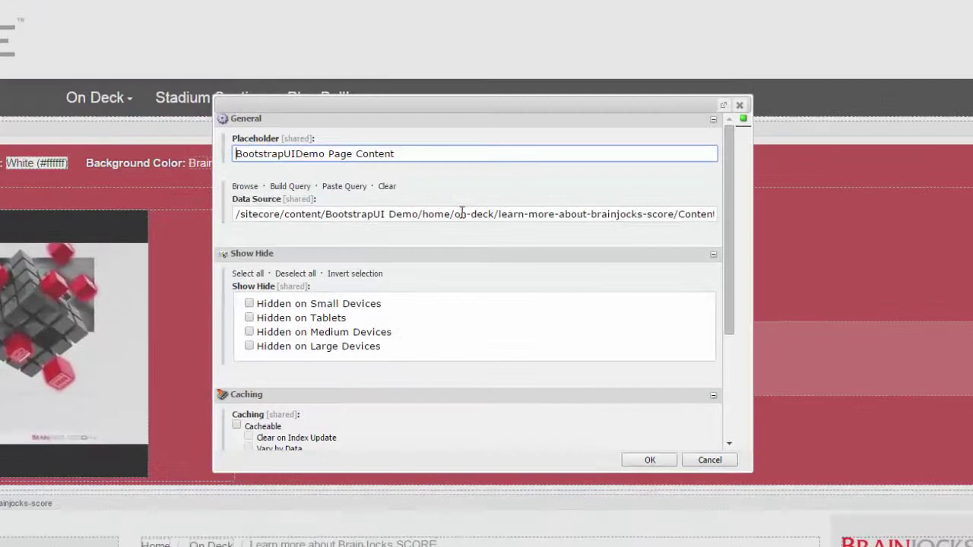
pyautogui.click(245, 304)
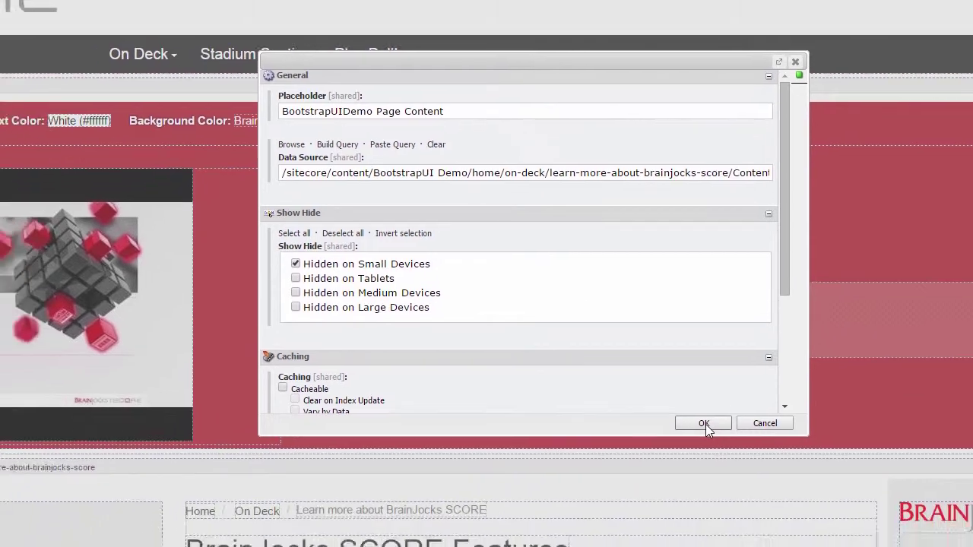
pyautogui.click(653, 464)
# Set the This Section Vertical Menu component to Hidden on Small Devices.
pyautogui.scroll(-1, 366, 356)
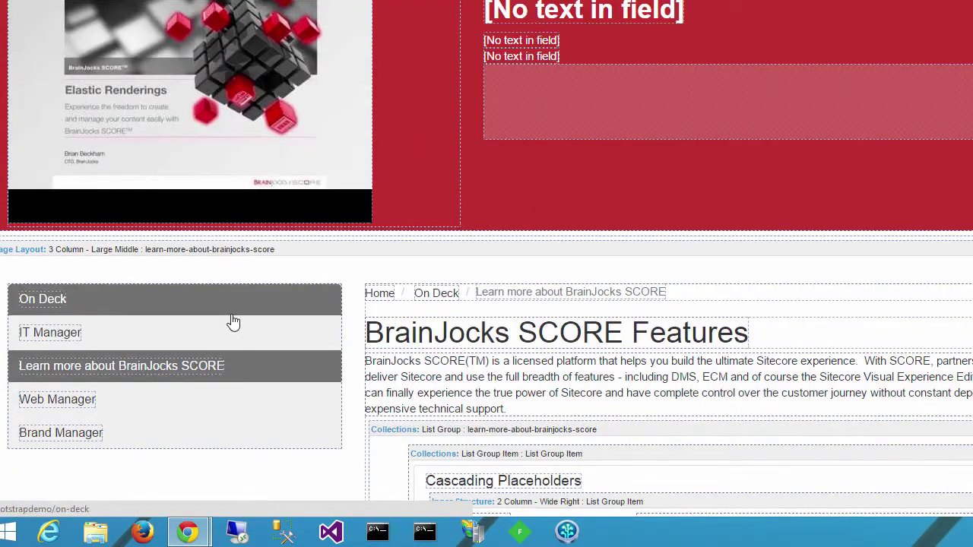
pyautogui.click(230, 321)
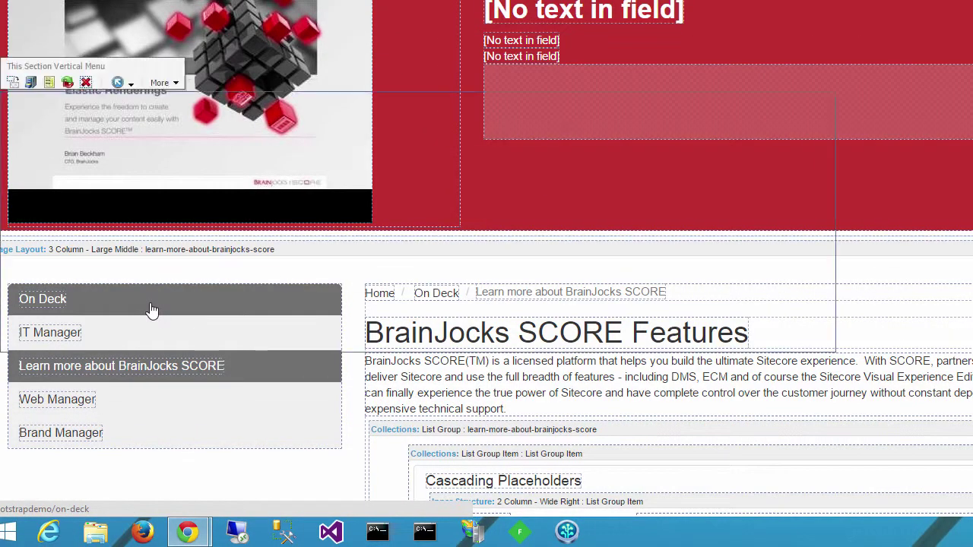
pyautogui.click(166, 275)
pyautogui.click(184, 305)
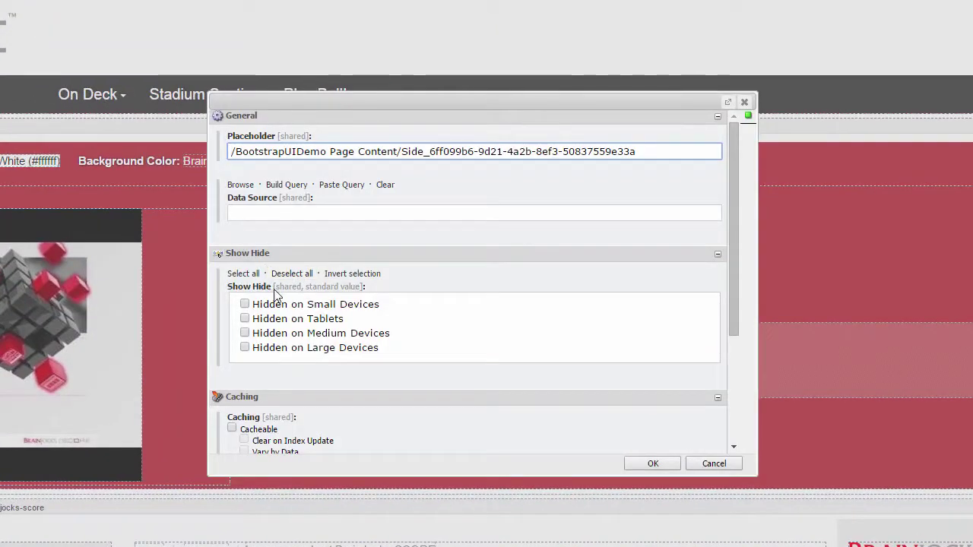
pyautogui.click(245, 304)
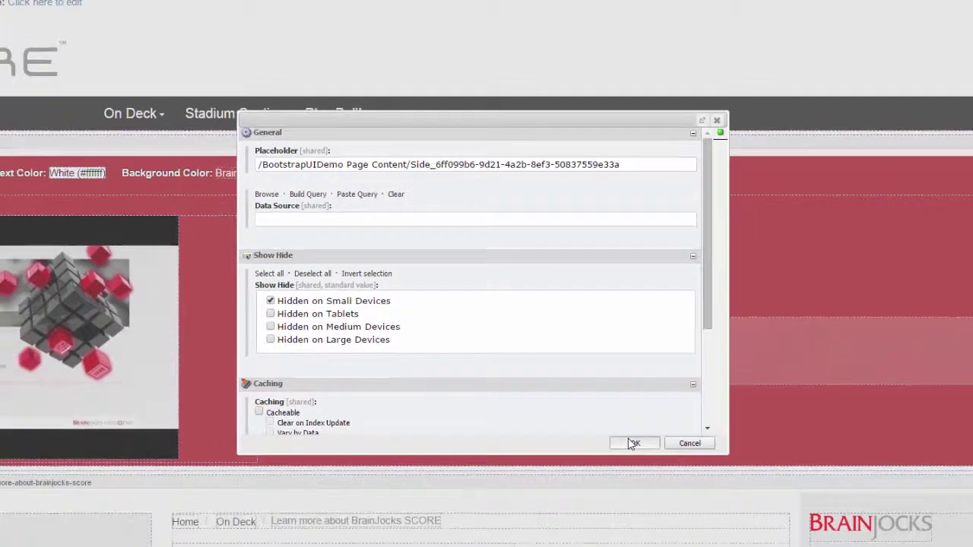
pyautogui.click(646, 463)
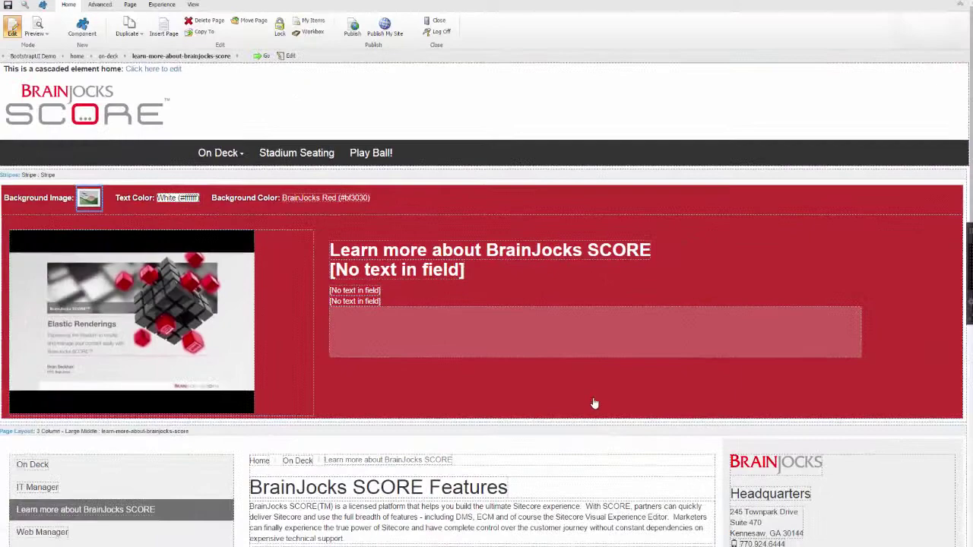
# Switch the page to preview mode and review its full layout, from the video hero to the end of the feature list.
pyautogui.scroll(-3, 510, 385)
pyautogui.click(183, 334)
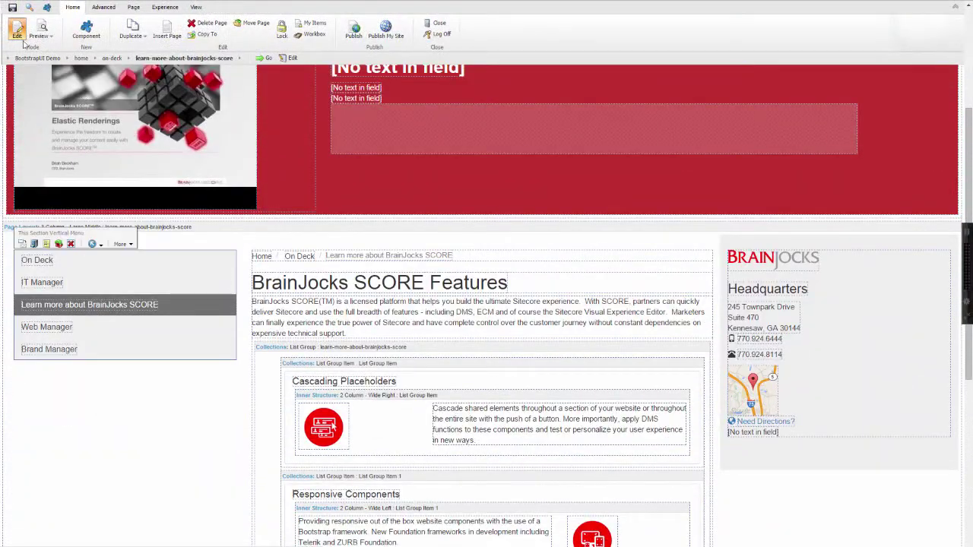
pyautogui.click(149, 112)
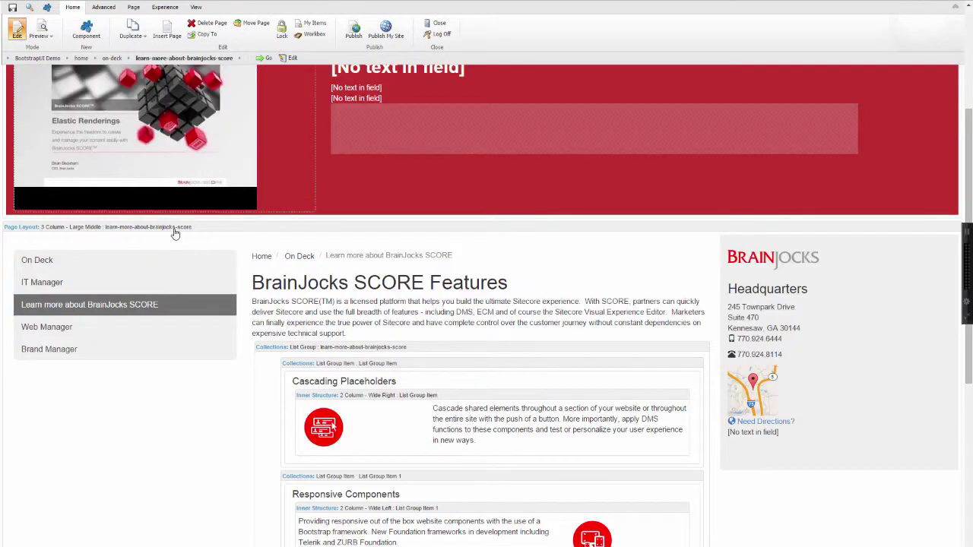
pyautogui.scroll(5, 175, 233)
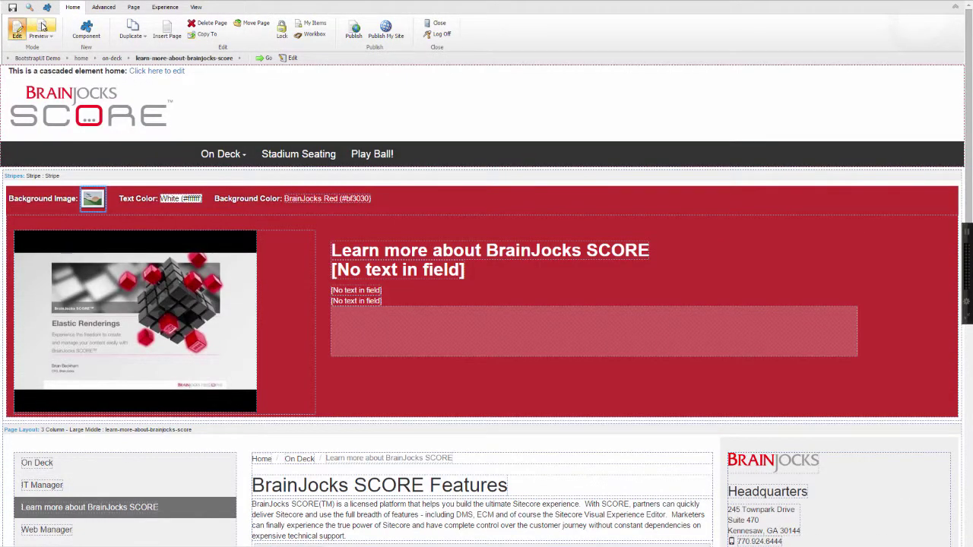
pyautogui.click(42, 28)
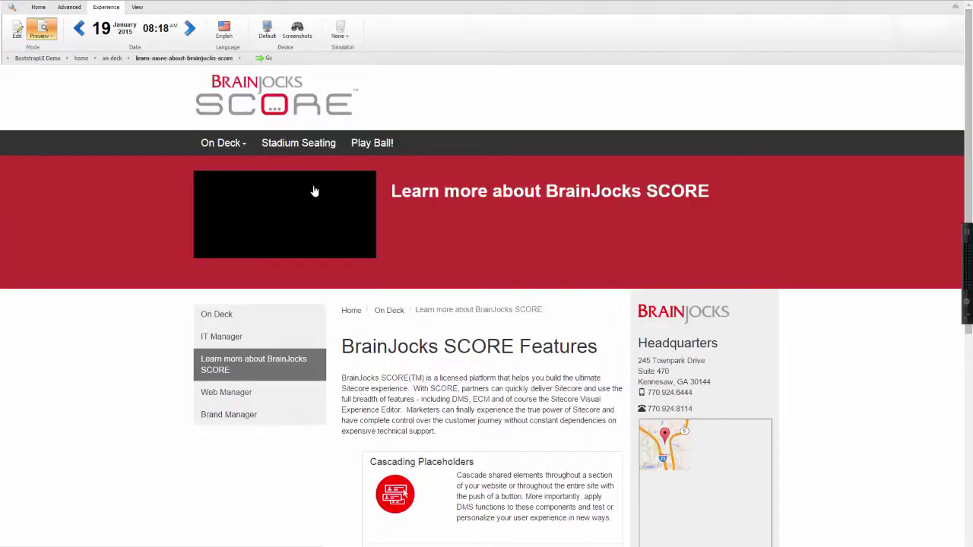
pyautogui.scroll(-5, 165, 354)
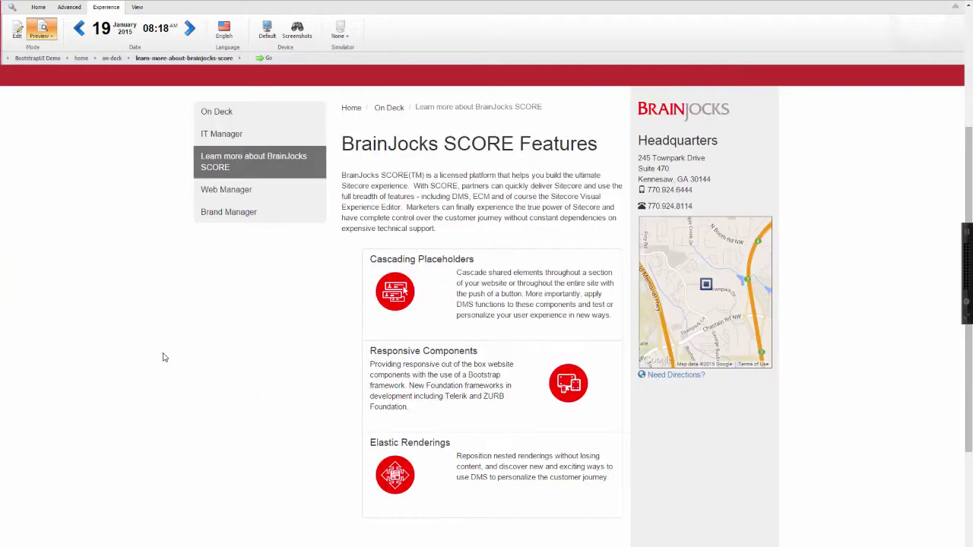
pyautogui.scroll(-4, 163, 357)
pyautogui.scroll(9, 163, 357)
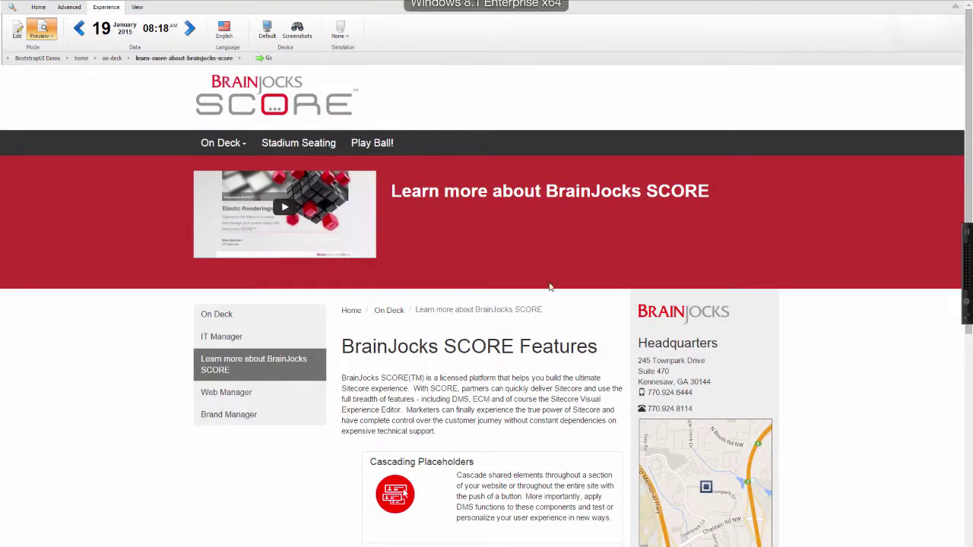
# Simulate the page on an Android Phone, expand and collapse its navigation menu, and review the content down to the Headquarters map.
pyautogui.click(344, 37)
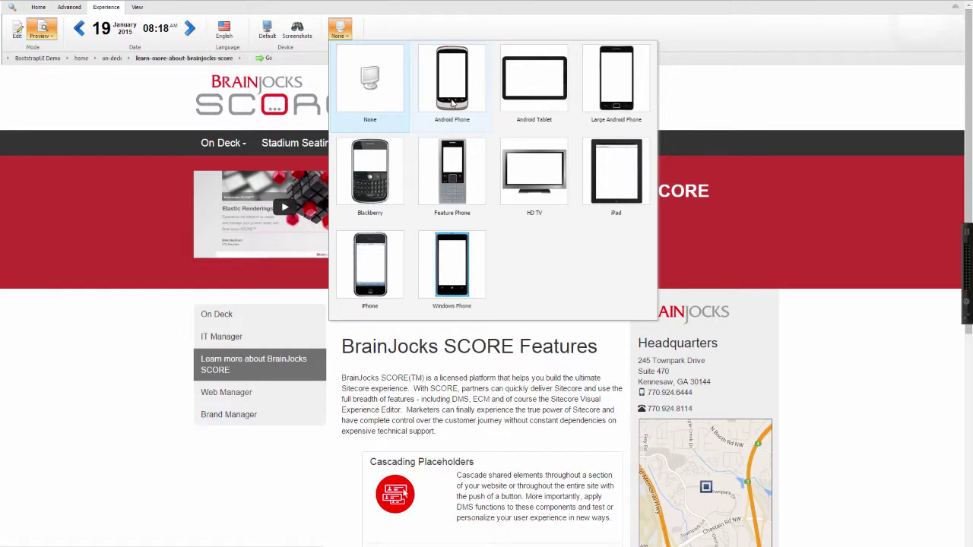
pyautogui.click(452, 102)
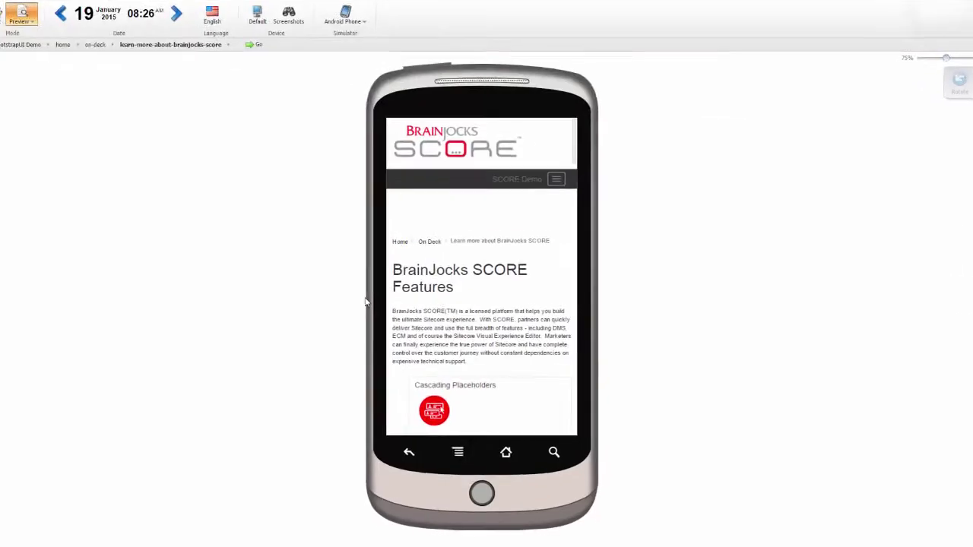
pyautogui.click(556, 179)
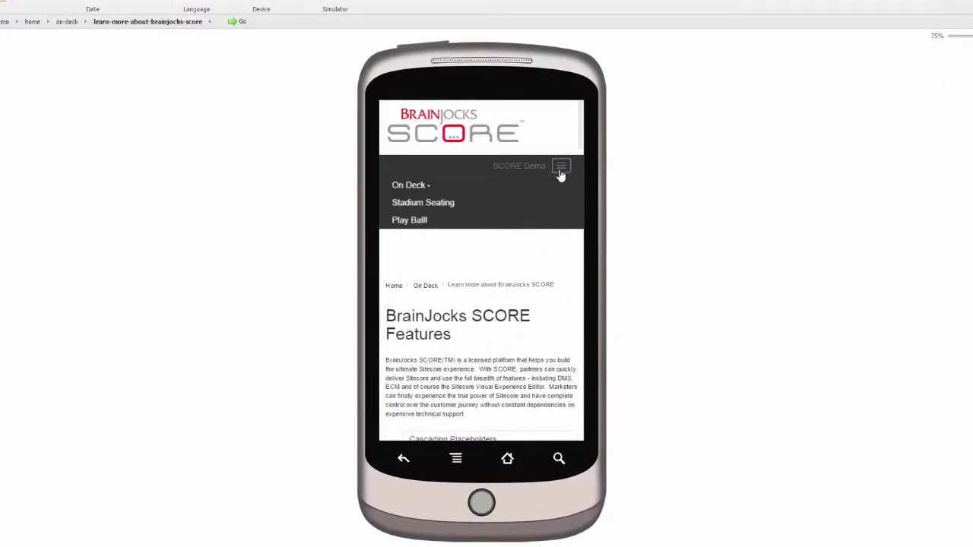
pyautogui.click(560, 174)
pyautogui.moveTo(583, 148); pyautogui.dragTo(575, 261)
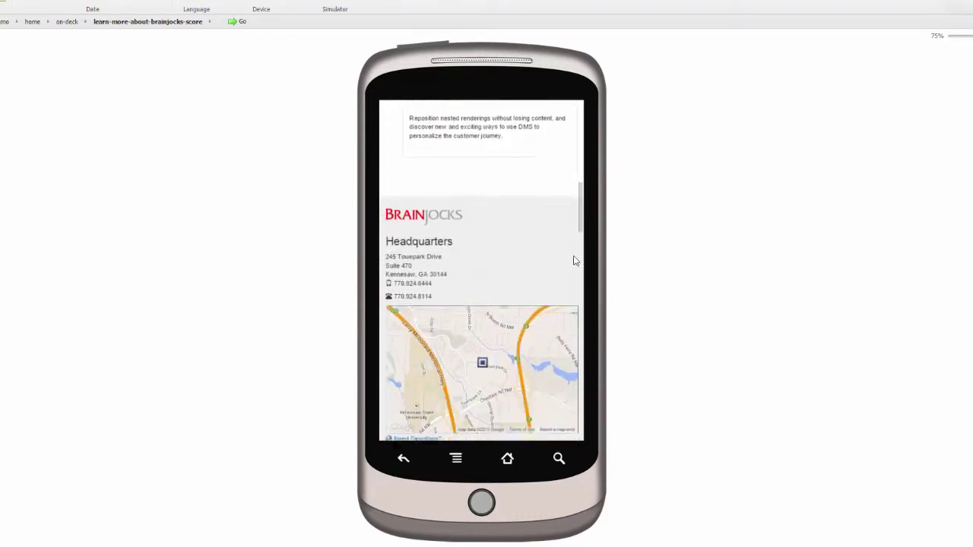